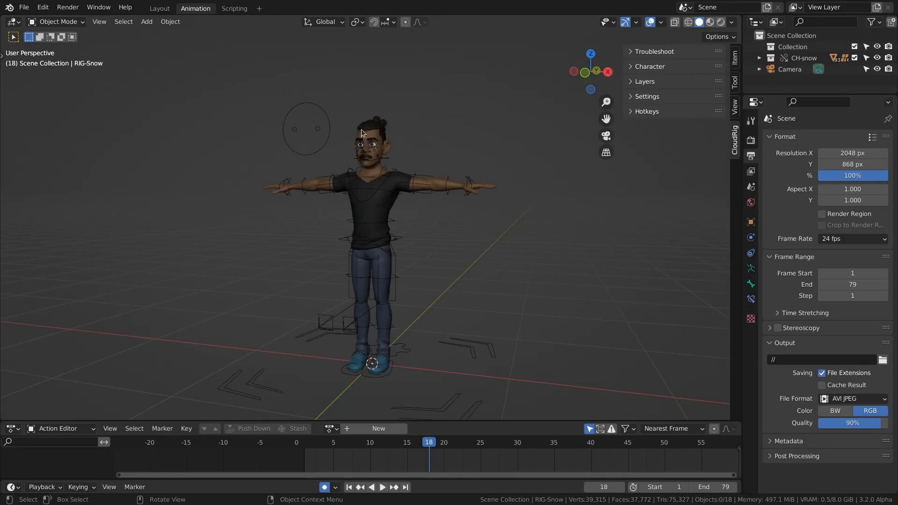
Step: Put the Snow rig into Pose Mode and show the CloudRig Character properties
key("ctrl+Tab")
scroll(307, 94, "up", 5)
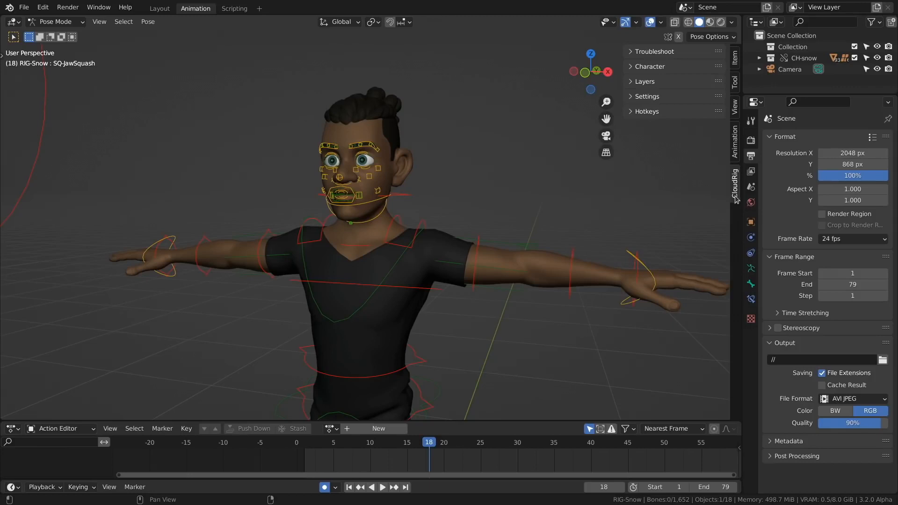
scroll(434, 132, "up", 3)
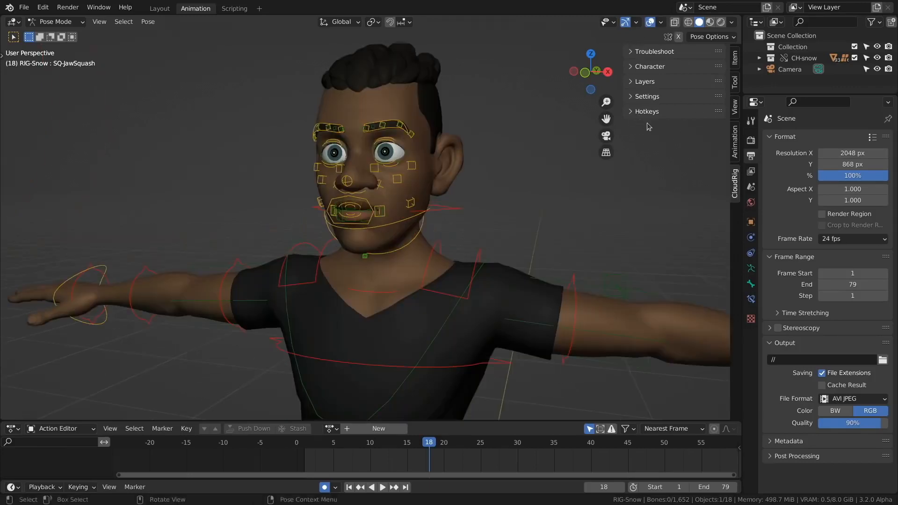
left_click(632, 67)
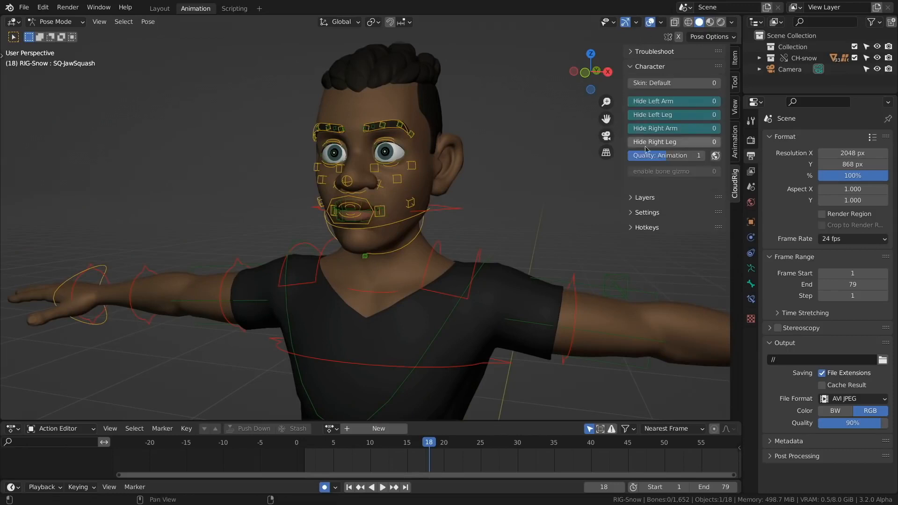
Step: Test the Hide Left Arm property by switching it on and back to 0, and collapse the Character properties
scroll(449, 127, "down", 5)
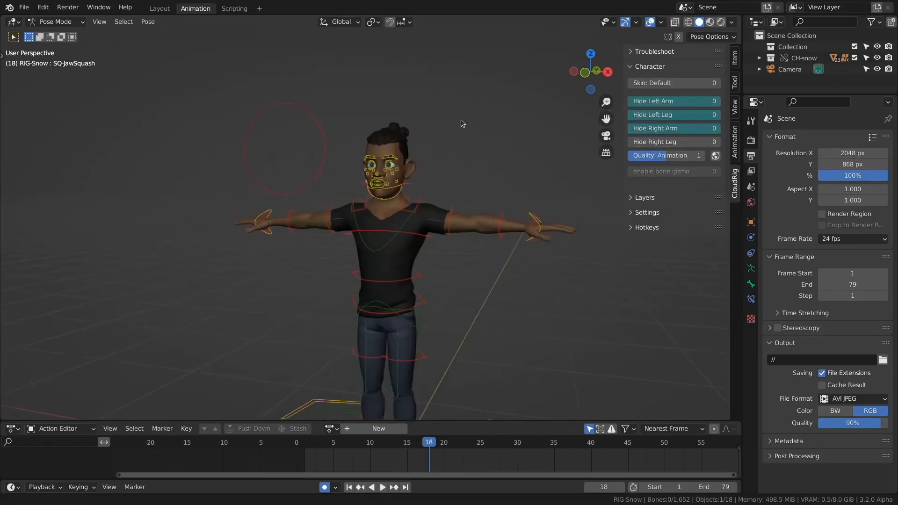
left_click(657, 102)
left_click(657, 102)
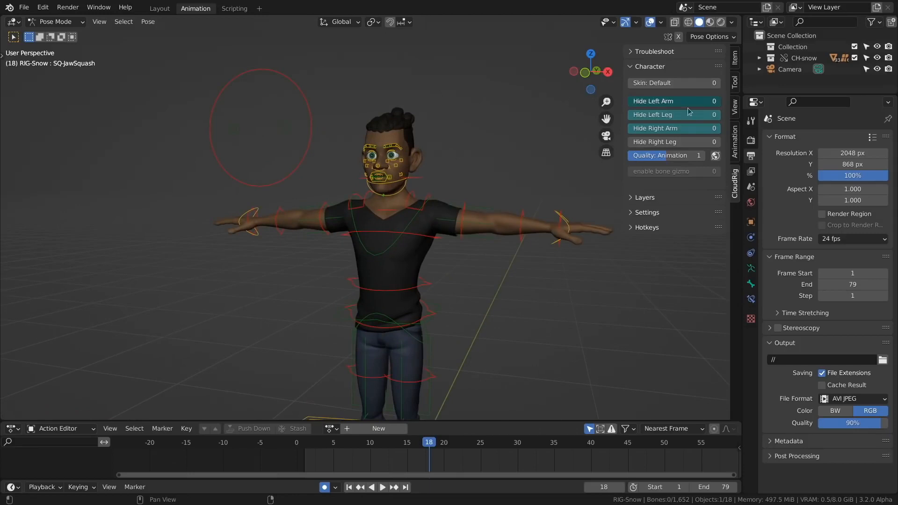
left_click(656, 102)
left_click(656, 102)
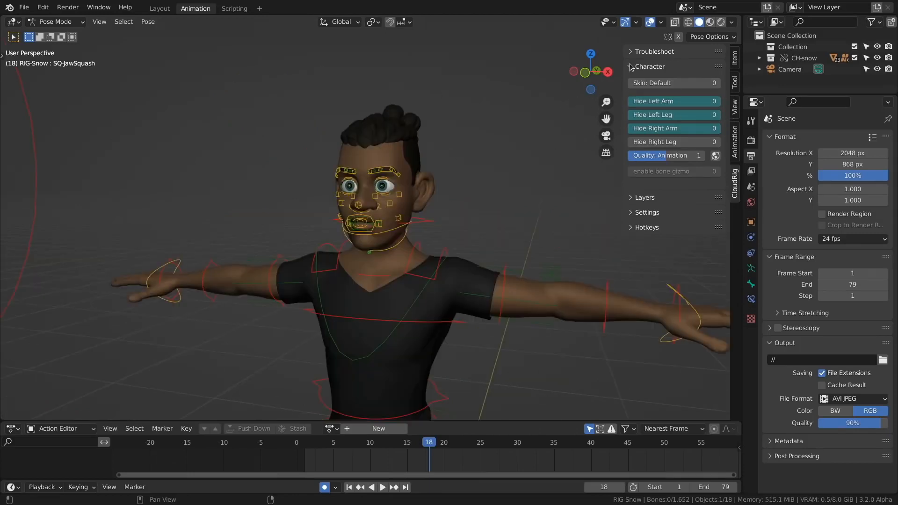
left_click(632, 67)
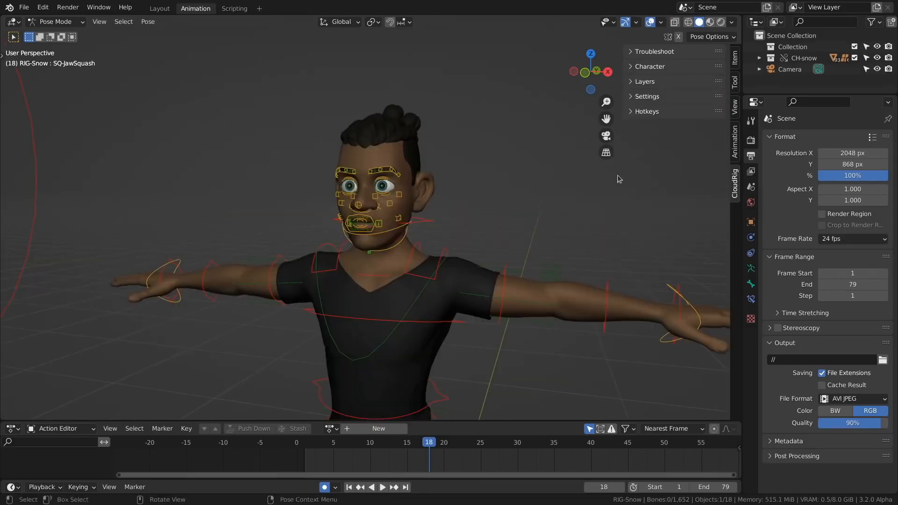
Step: Examine the rig's Layers section and the FK/IK Switch and Space Switch settings
left_click(632, 83)
middle_click_drag(453, 166, 416, 143, "ctrl")
middle_click_drag(416, 143, 624, 194, "shift")
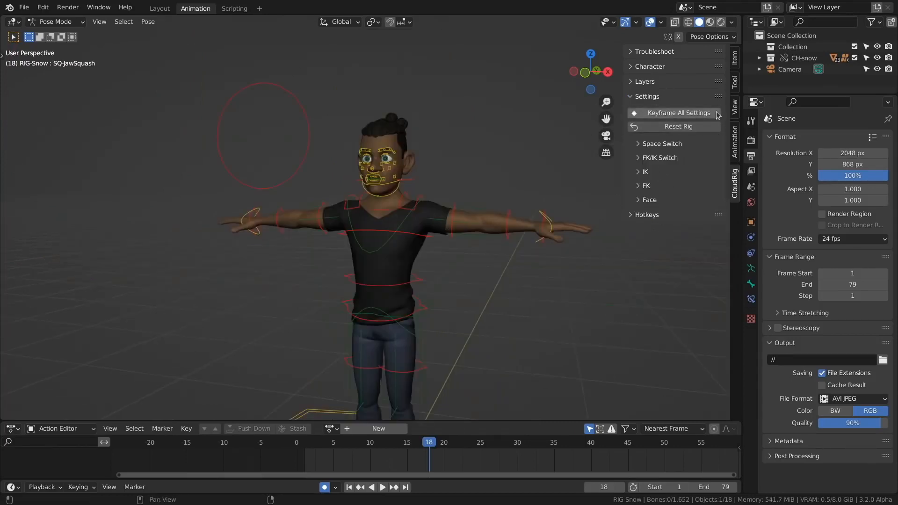
left_click(639, 159)
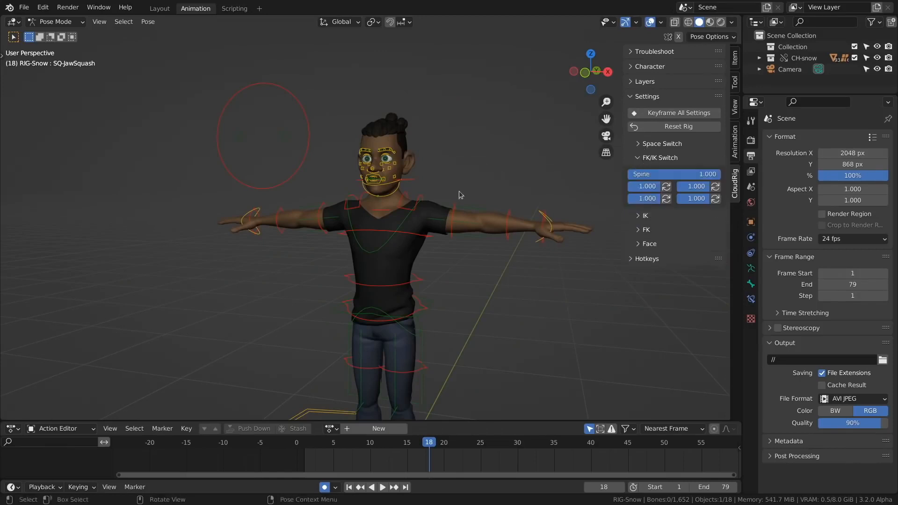
left_click(639, 159)
left_click(639, 146)
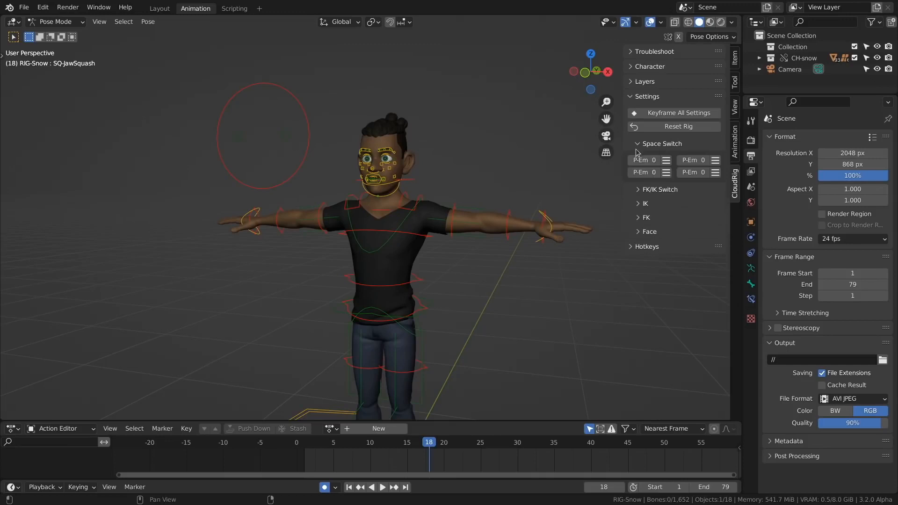
left_click(639, 146)
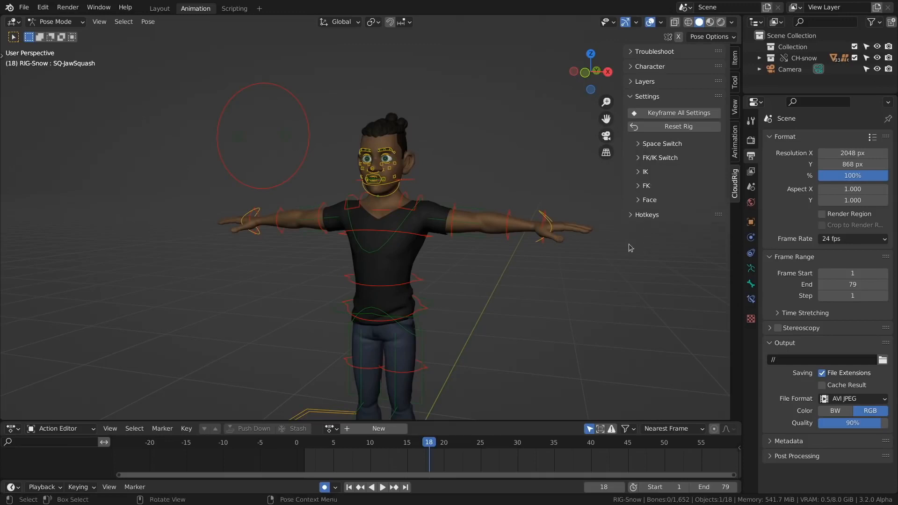
Step: Examine the rig's FK hinge, IK and Face settings
left_click(635, 187)
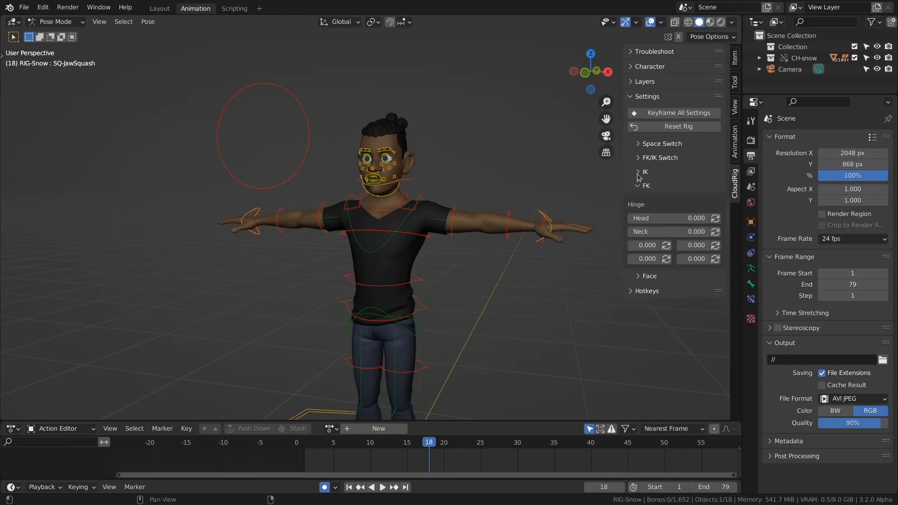
left_click(636, 174)
left_click_drag(637, 171, 667, 217)
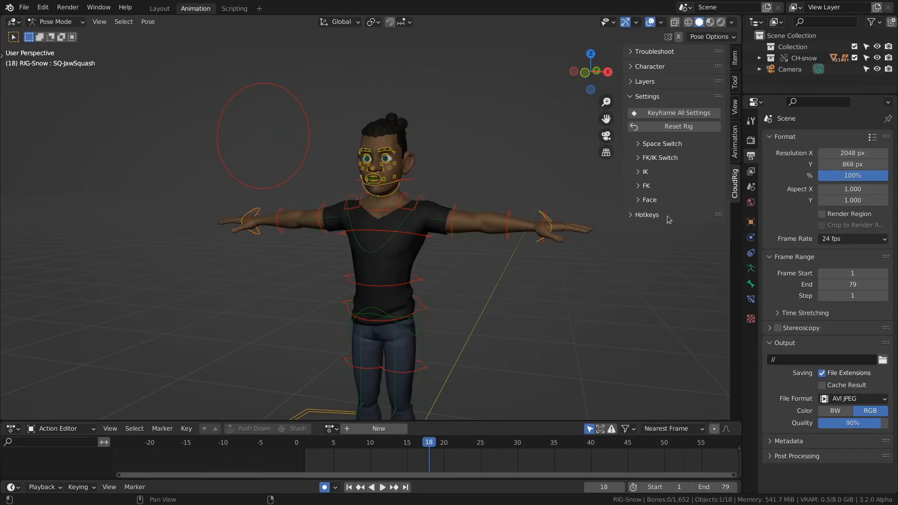
left_click(637, 201)
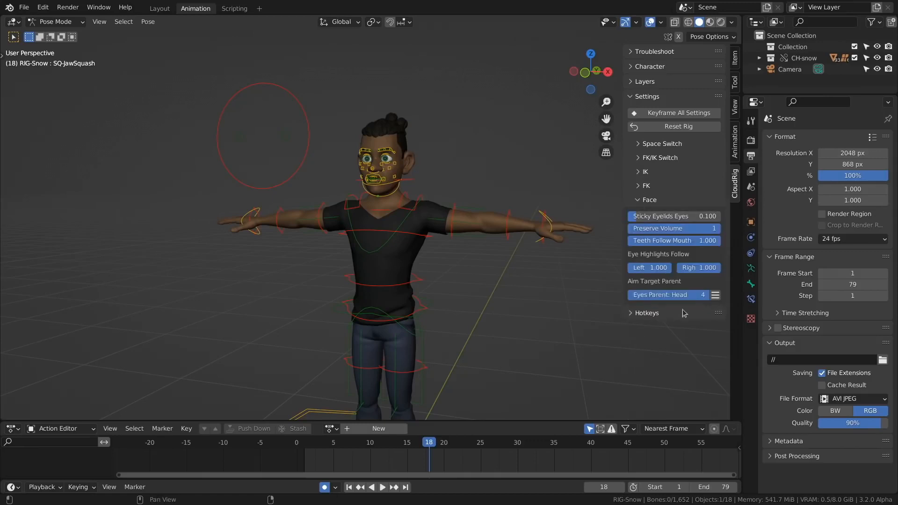
mouse_move(429, 118)
middle_mouse_down("ctrl")
mouse_move(414, 144)
mouse_move(420, 187)
middle_mouse_up("ctrl")
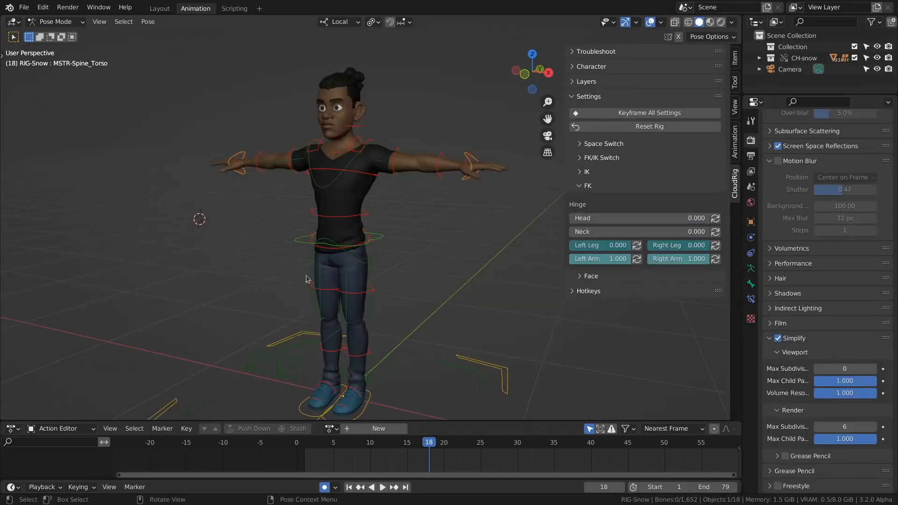
Step: Try moving the torso master control at the hips to lower the whole body
left_click(305, 236)
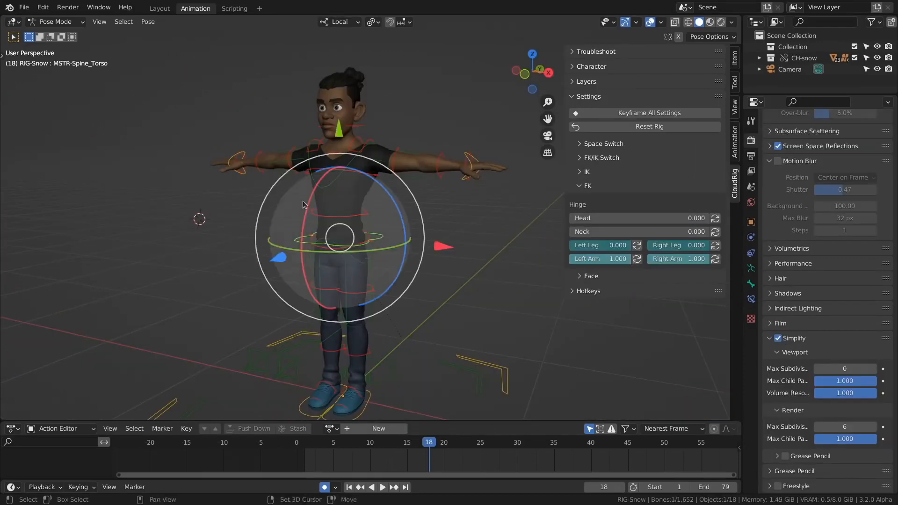
middle_click_drag(305, 204, 308, 282, "ctrl")
key("g")
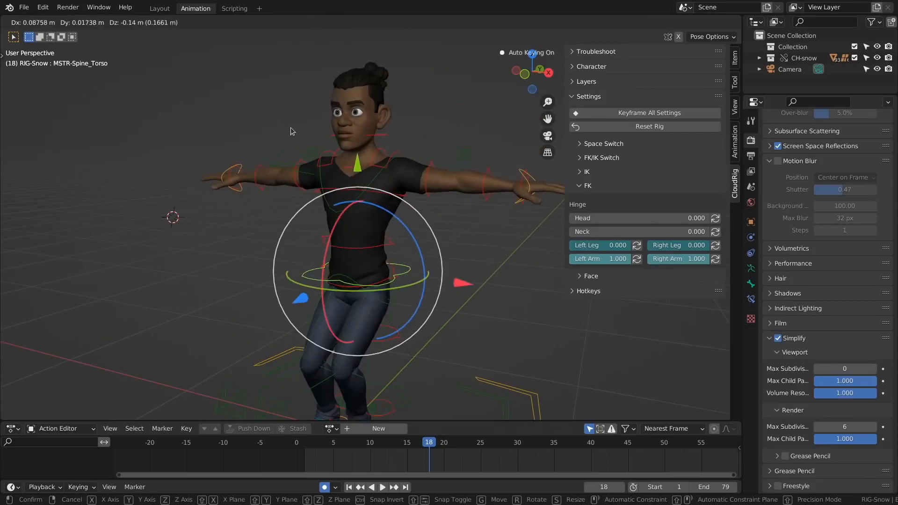
right_click(291, 127)
Step: Try a trackball rotation and a move on the chest master control
middle_click_drag(274, 171, 299, 172)
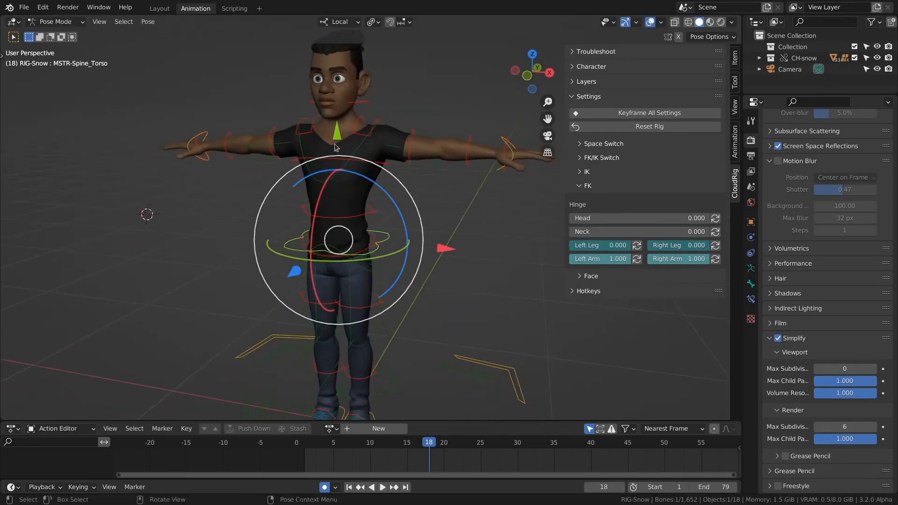
middle_click_drag(335, 144, 360, 157, "ctrl")
left_click(372, 139)
middle_click_drag(366, 238, 373, 232)
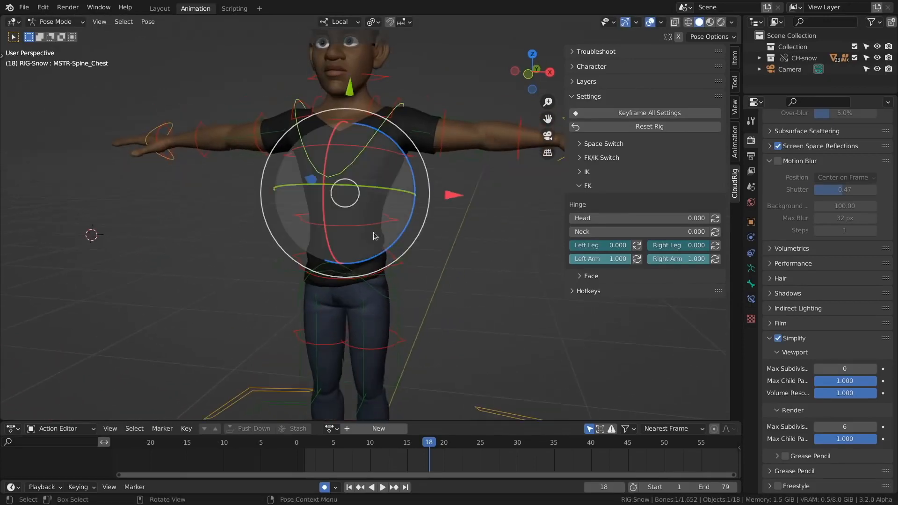
key("r")
key("r")
left_click(352, 226)
key("g")
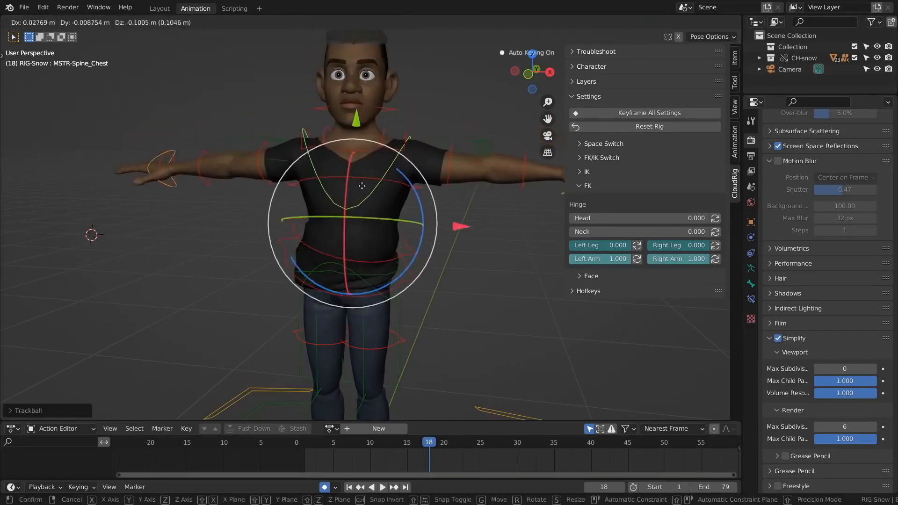
Step: Inspect the FK chest and FK rib cage controls by selecting each one, and clear the selection
left_click(379, 157)
left_click(371, 228)
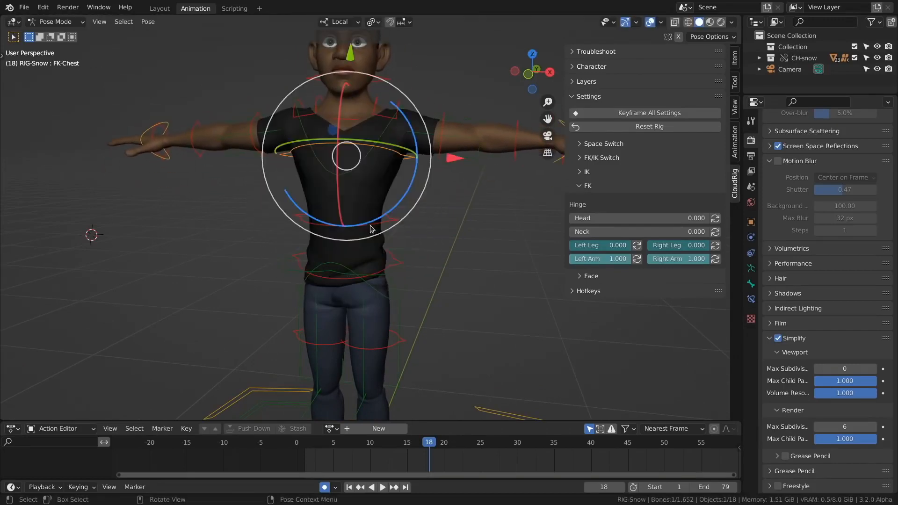
left_click(322, 221)
middle_click_drag(437, 182, 391, 249, "ctrl")
left_click(451, 308)
scroll(406, 252, "down", 3)
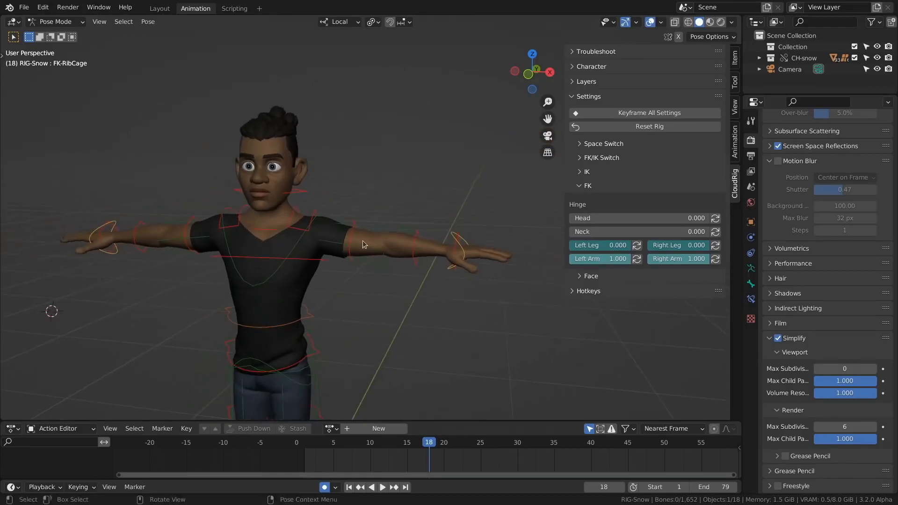
Step: Rotate the left upper arm's FK control so the straight arm points diagonally downward
left_click(352, 234)
left_click_drag(382, 266, 353, 314)
middle_click_drag(330, 286, 350, 254, "shift")
middle_click_drag(349, 254, 353, 204, "ctrl")
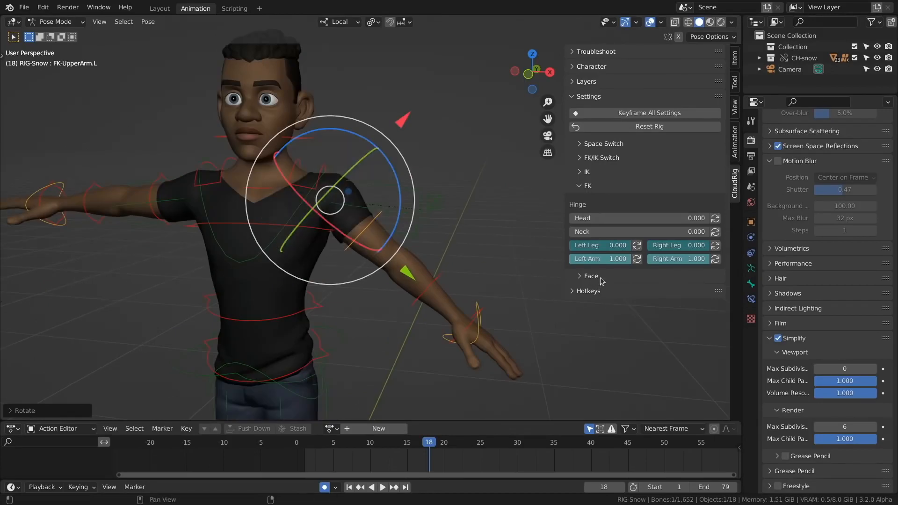
Step: Try rotating the left shoulder's FK control
left_click(321, 165)
left_click_drag(344, 173, 328, 154)
right_click(328, 155)
middle_click_drag(341, 164, 414, 230, "ctrl")
middle_click_drag(413, 281, 409, 251, "ctrl")
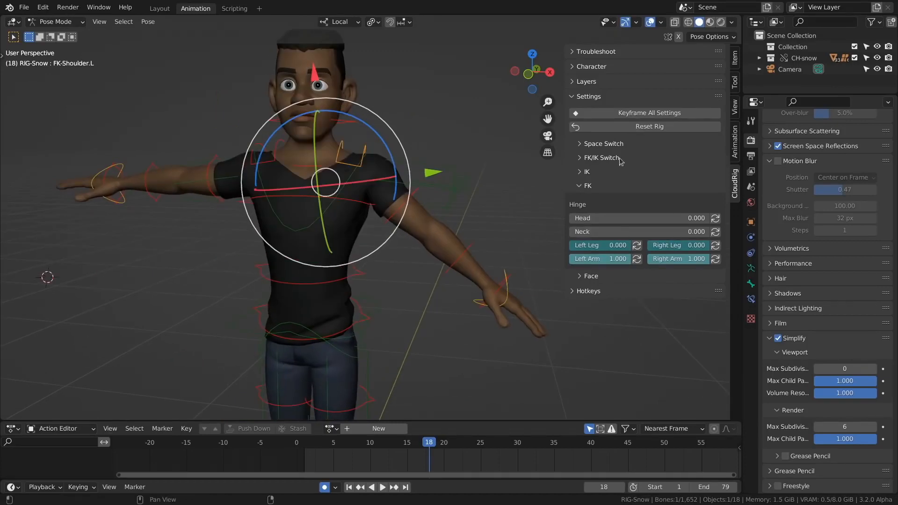
Step: Switch the left arm to IK by setting its FK/IK Switch value to 1.000
left_click(582, 159)
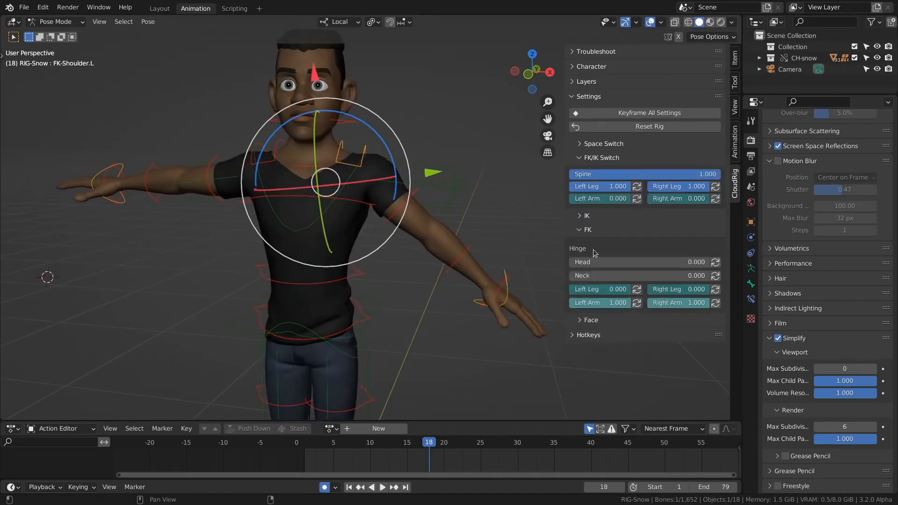
left_click(622, 199)
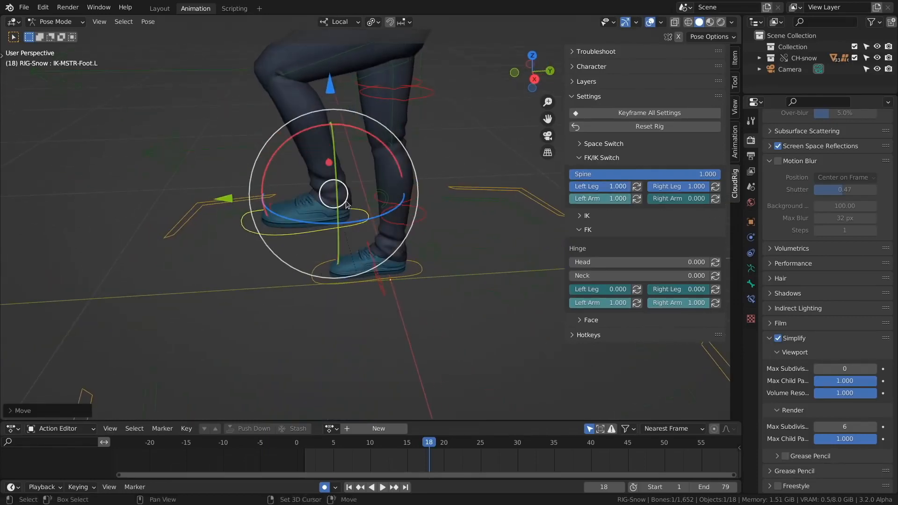
Step: Move the raised left foot's IK control further forward and rotate the foot with its roll control
middle_click_drag(347, 205, 377, 233, "shift")
mouse_move(377, 232)
middle_mouse_down()
mouse_move(397, 251)
mouse_move(374, 222)
middle_mouse_up()
left_click_drag(373, 223, 341, 211)
left_click(376, 208)
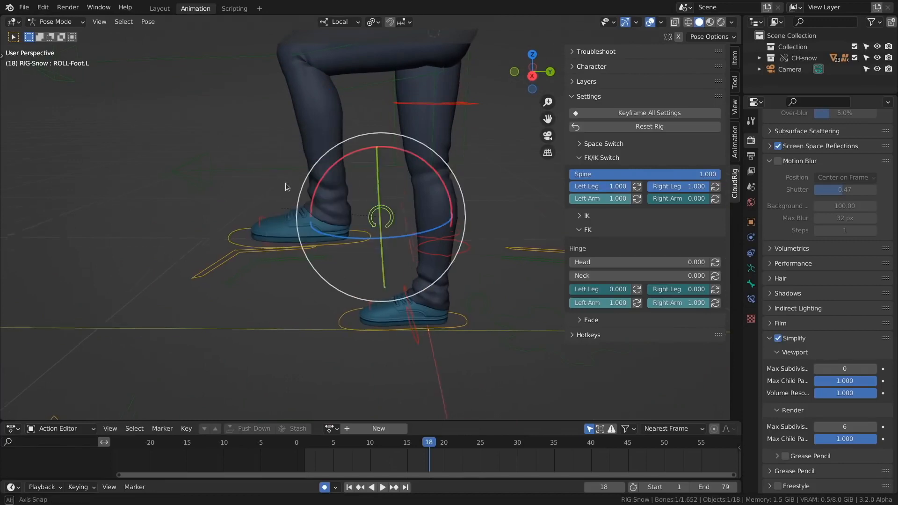
middle_click_drag(285, 183, 301, 182)
left_click_drag(329, 170, 329, 201)
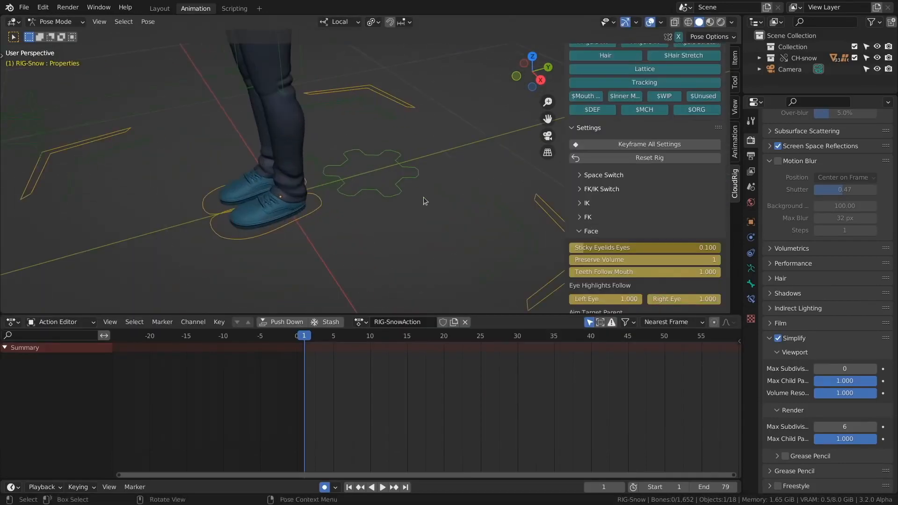
Step: Select the gear-shaped Properties control behind the feet and examine its animation channels and the rig settings
middle_click_drag(424, 201, 401, 180)
left_click(405, 182)
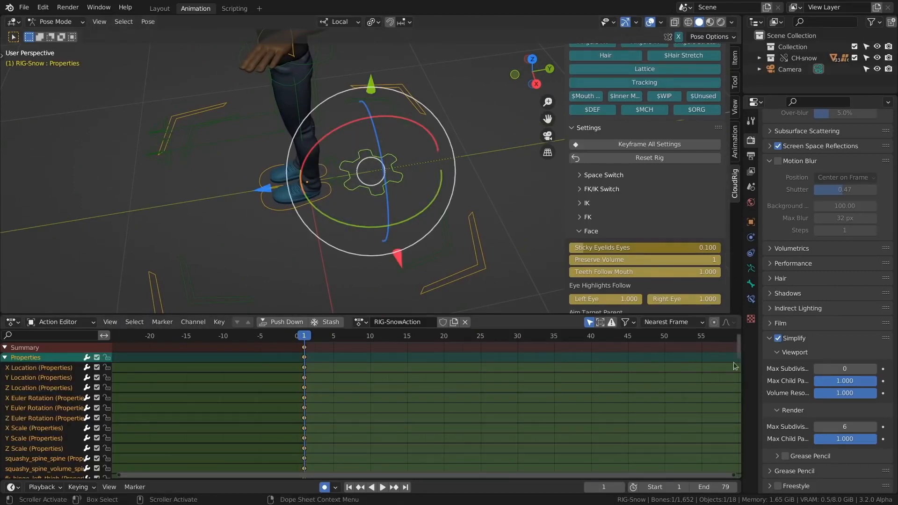
scroll(638, 145, "down", 2)
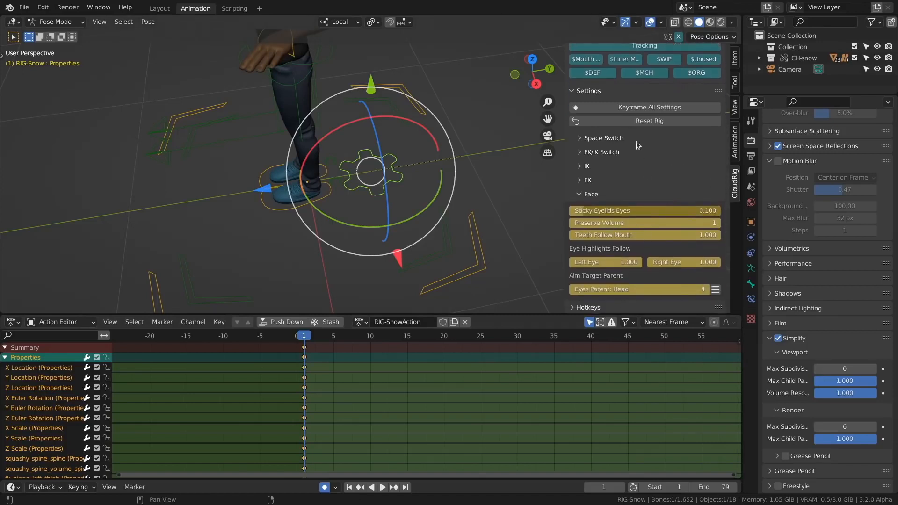
scroll(638, 144, "up", 2)
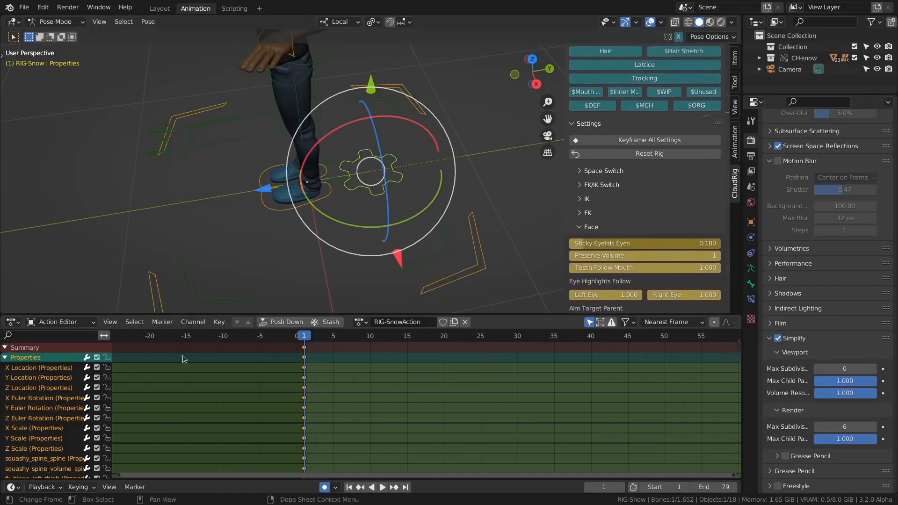
right_click(739, 353)
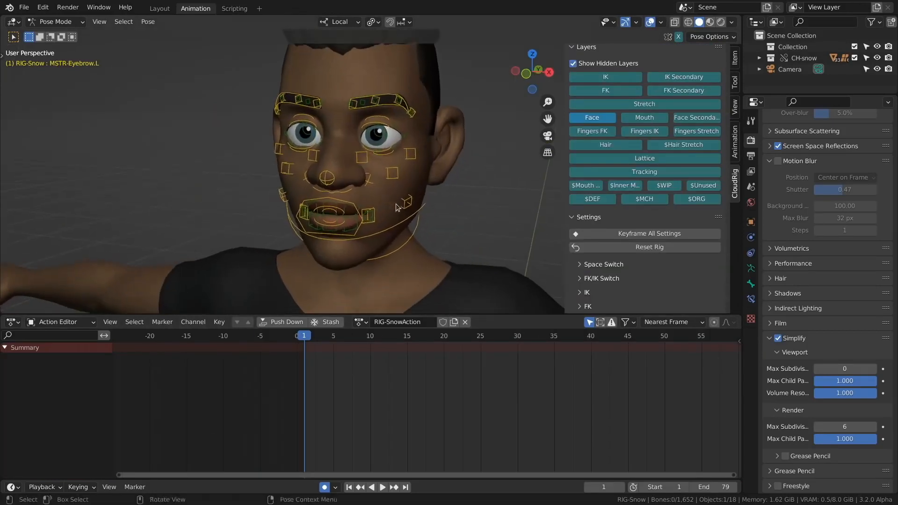
Step: Move the second skin control on the character's left eyebrow
middle_click_drag(396, 207, 398, 74)
mouse_move(403, 59)
left_mouse_down()
mouse_move(405, 9)
mouse_move(404, 55)
left_mouse_up()
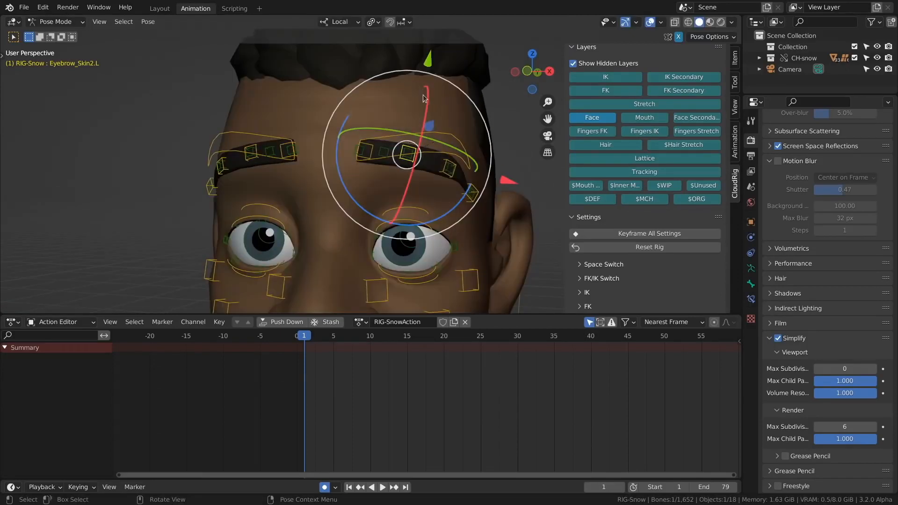
key("g")
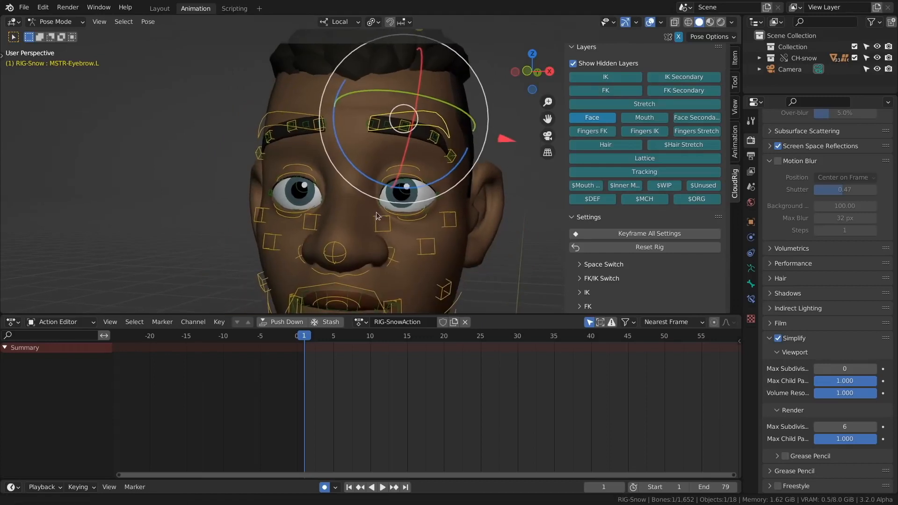
Step: Select the master upper-eyelid control of the character's left eye and move it vertically to reshape the lid
middle_click_drag(378, 214, 421, 211, "ctrl")
left_click(415, 163)
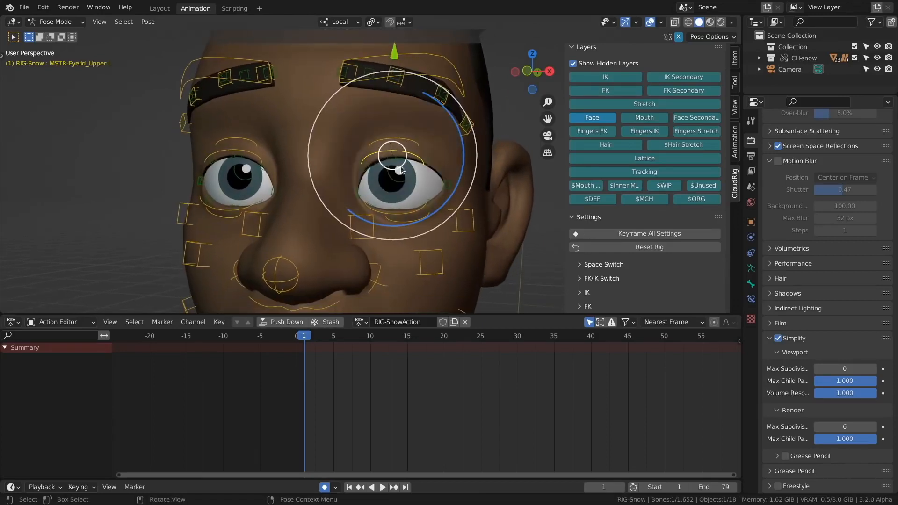
key("g")
left_click_drag(394, 87, 393, 84)
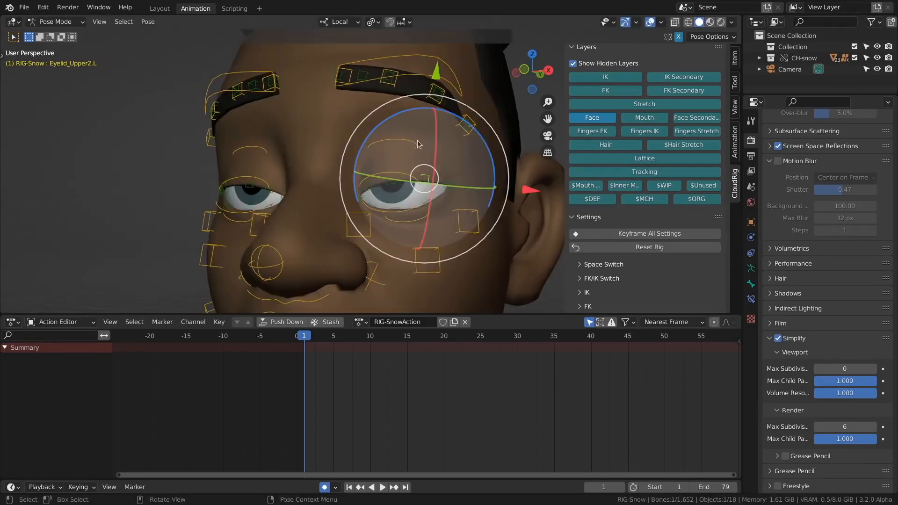
Step: Move and rotate the second upper eyelid control on the character's left eye
middle_click_drag(417, 141, 431, 179, "ctrl")
key("g")
left_click(432, 179)
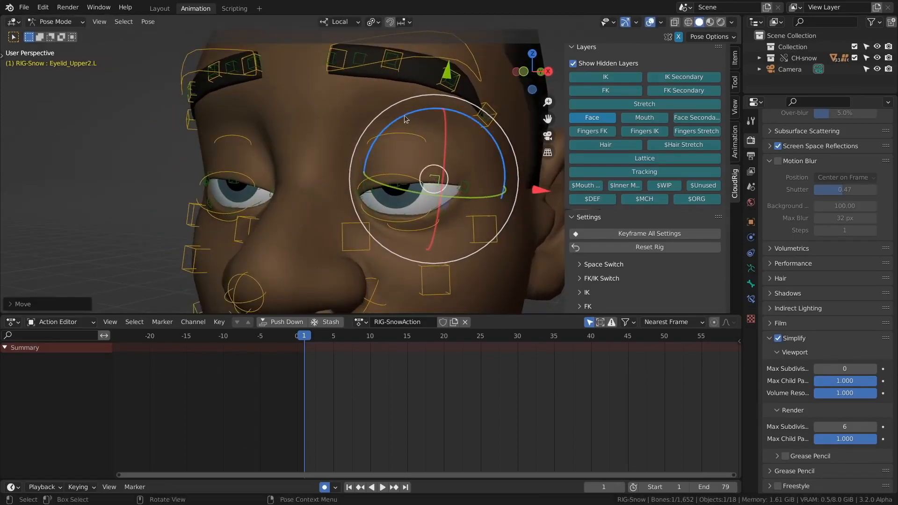
key("r")
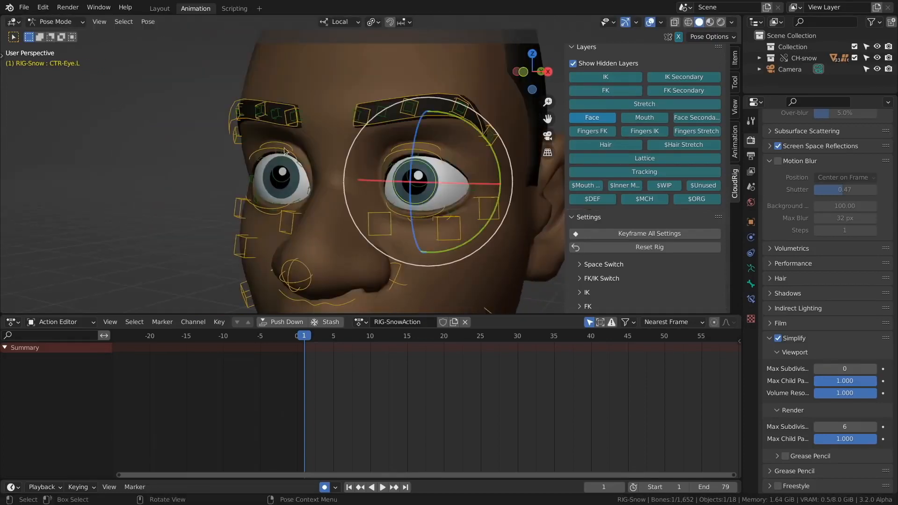
Step: Select both eye controls and rotate the two eyes together freely with trackball rotation
left_click(285, 151)
left_click(416, 181, "shift")
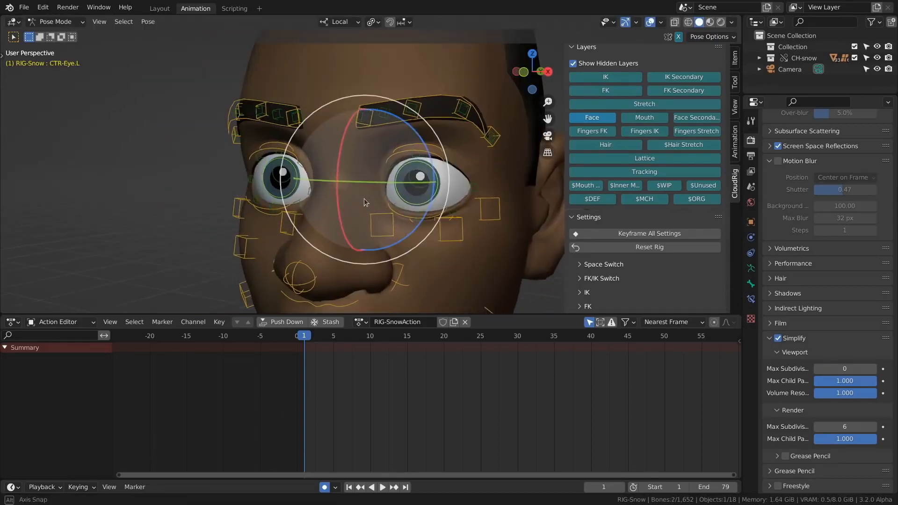
key("r")
key("r")
left_click(360, 186)
Step: Try moving the large eye-target control in front of the character, and undo the move
scroll(360, 186, "down", 8)
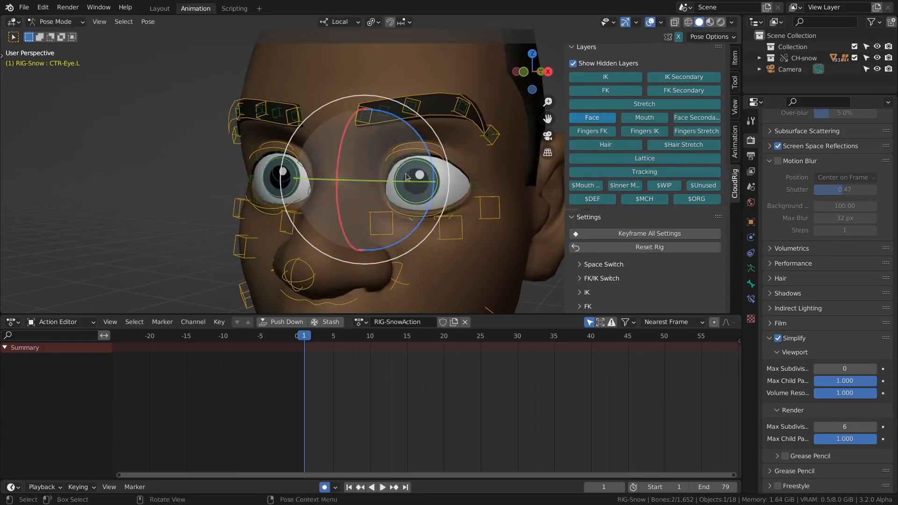
scroll(234, 105, "up", 3)
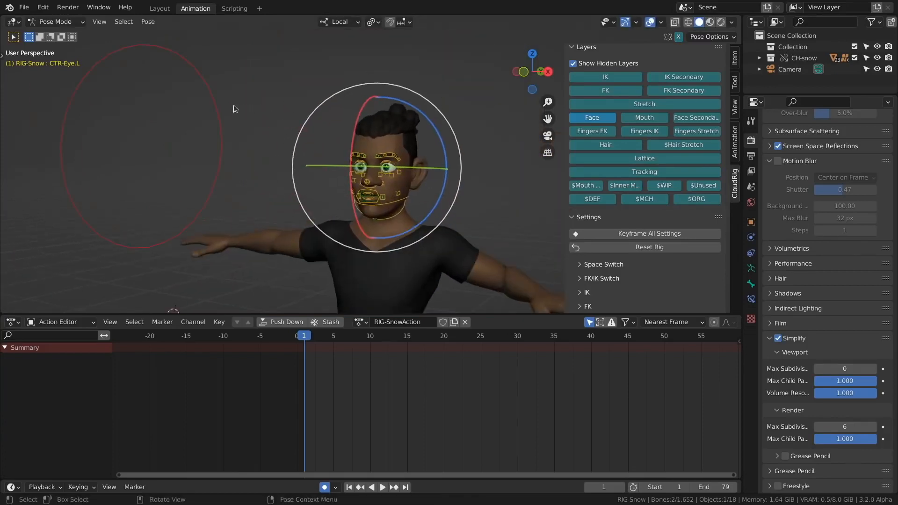
left_click(189, 112)
key("g")
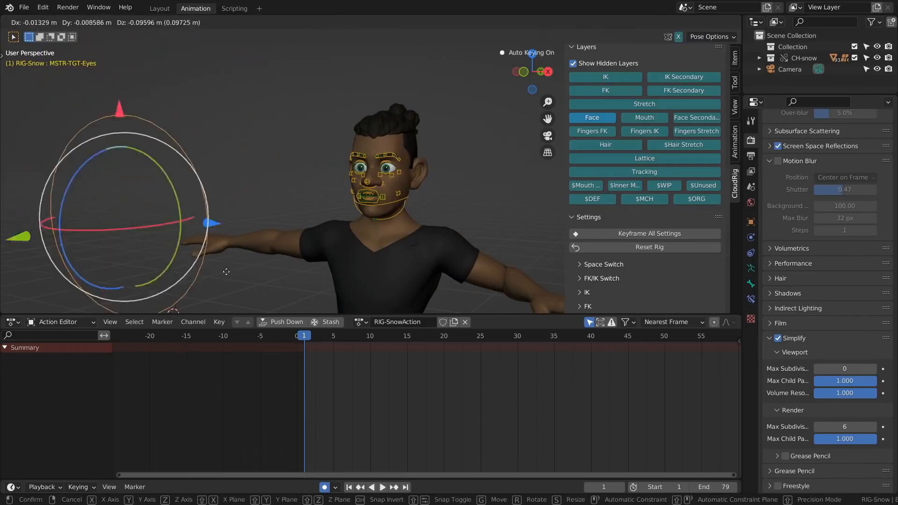
left_click(94, 254)
key("ctrl+z")
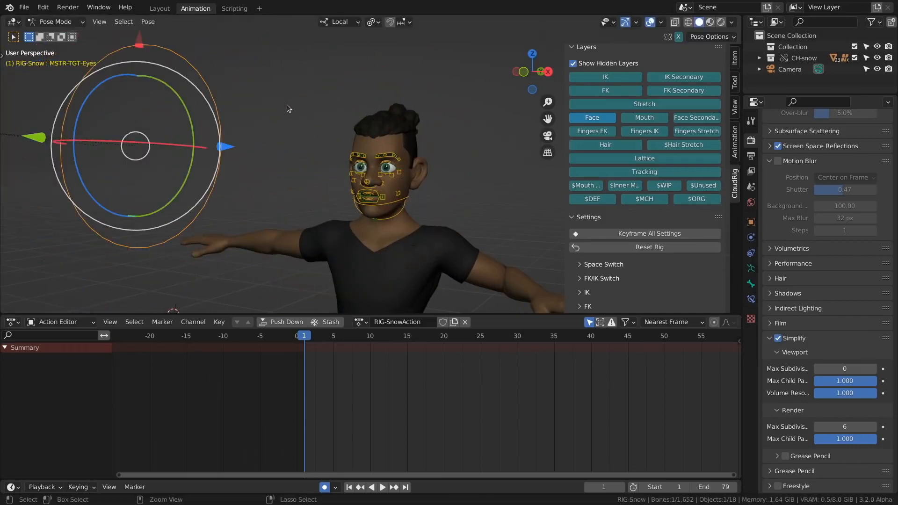
Step: Select the eye controls of both eyes and scale them together
scroll(318, 136, "up", 9)
left_click(334, 163)
left_click(452, 150, "shift")
middle_click_drag(392, 129, 385, 128)
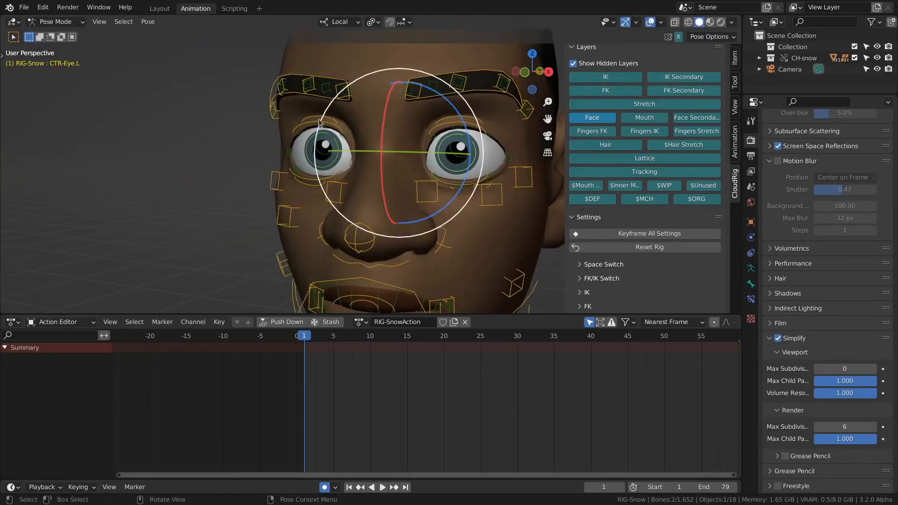
key("s")
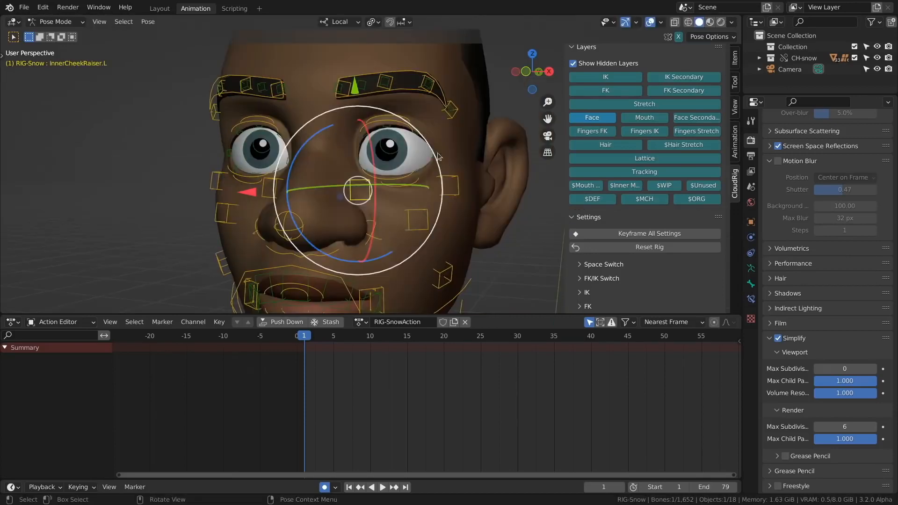
Step: Raise the center and outer cheek raiser controls on the left side of the character's face
left_click(418, 219)
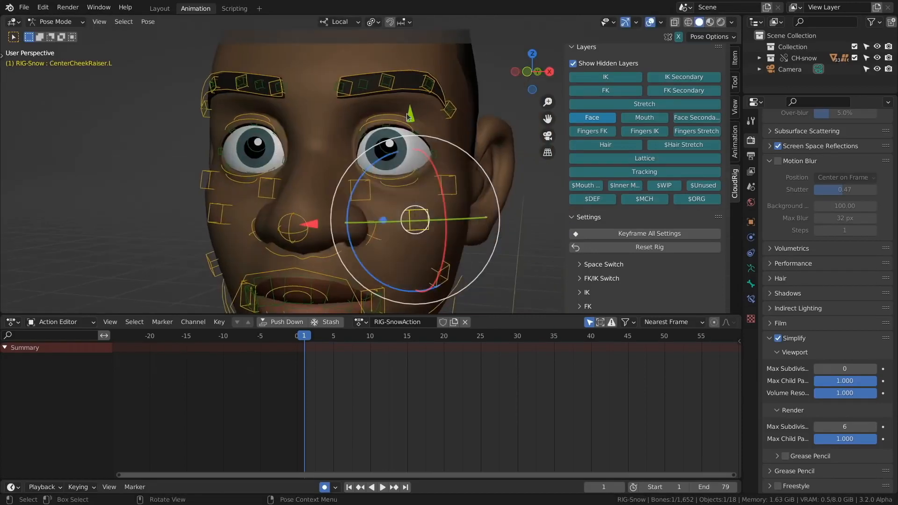
key("g")
left_click(441, 169)
left_click(442, 170)
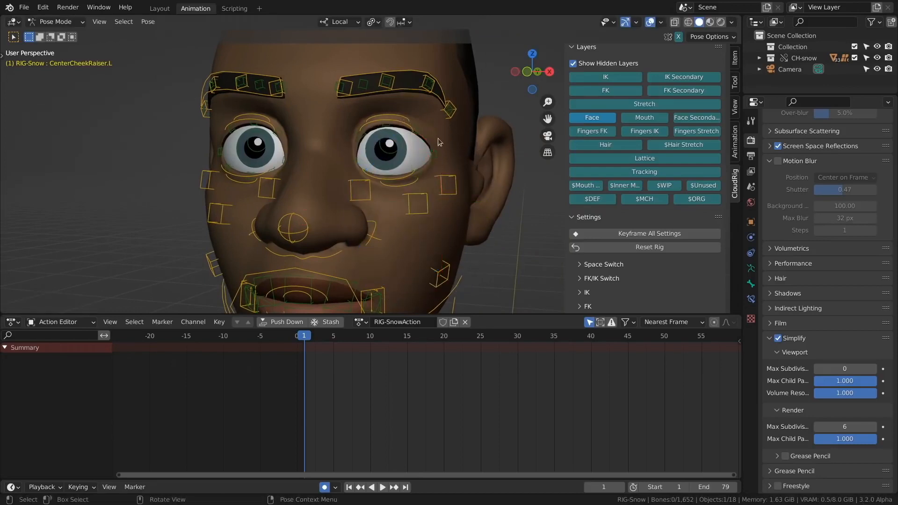
left_click(445, 178)
left_click_drag(438, 84, 437, 70)
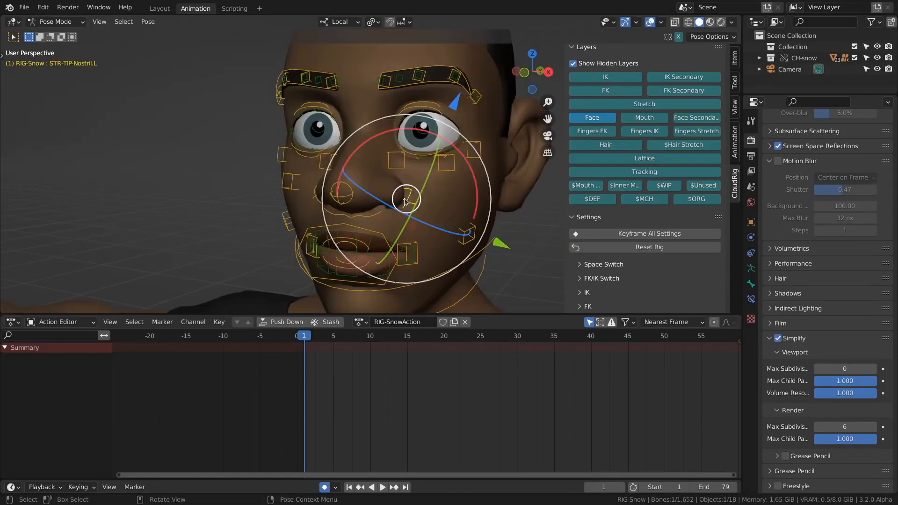
Step: Move the character's left nostril control, and shift the whole nose sideways with the nose control
key("g")
left_click(401, 194)
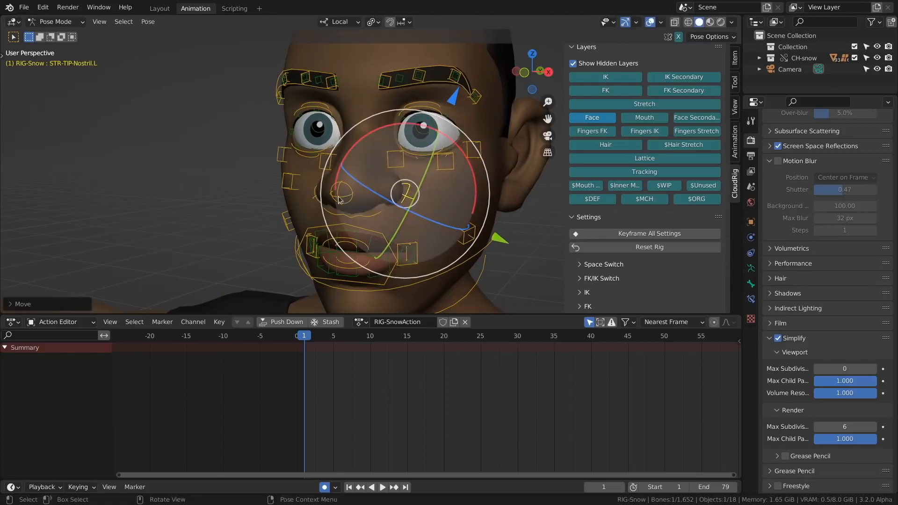
left_click(362, 216)
key("g")
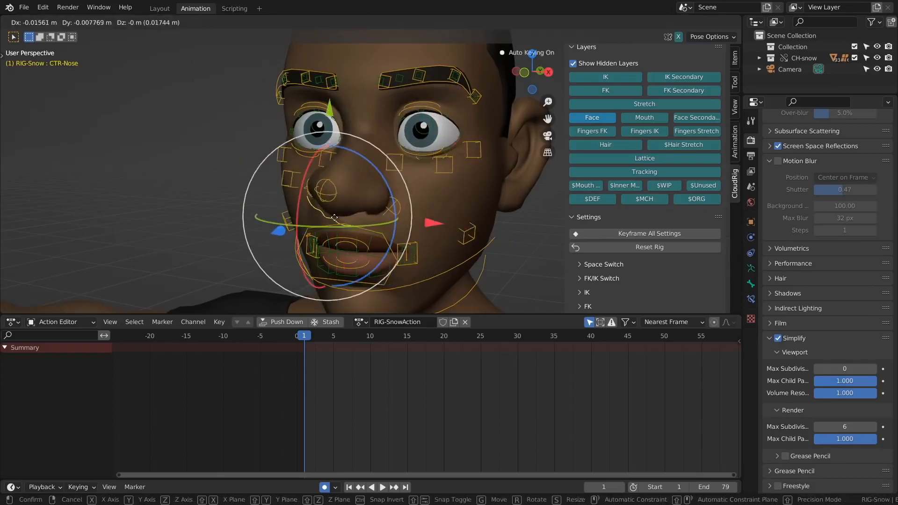
left_click(276, 163)
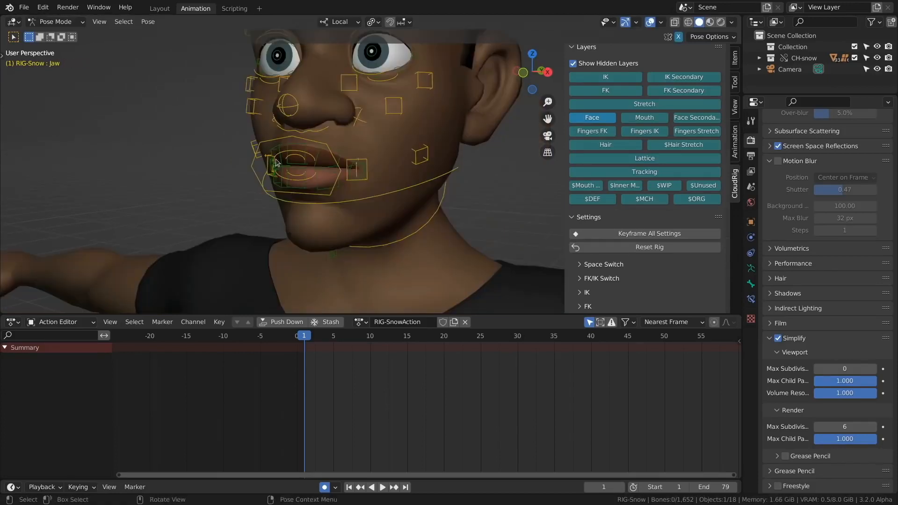
Step: Rotate the jaw control down to open the mouth, and try out the master mouth control around the lips
key("ctrl+z")
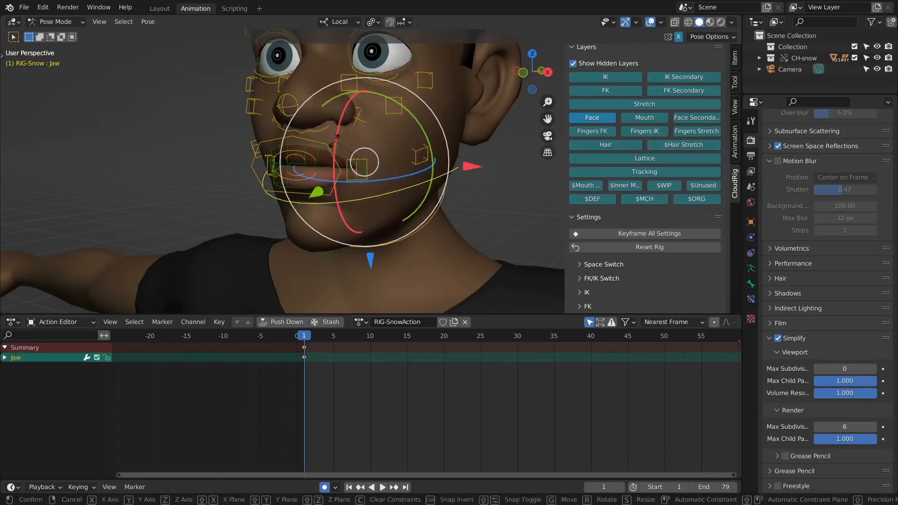
left_click_drag(335, 142, 333, 150)
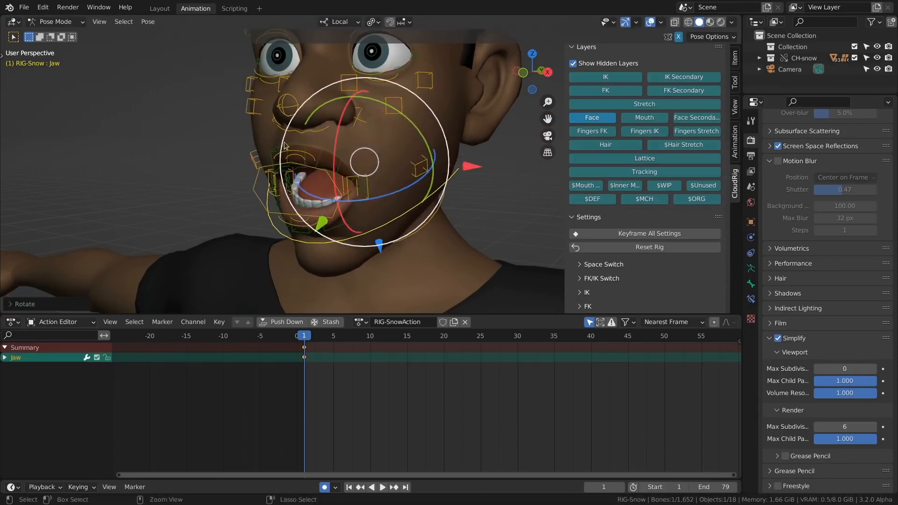
middle_click_drag(281, 187, 270, 182)
scroll(270, 182, "up", 1)
left_click(253, 195)
left_click(251, 196)
left_click(252, 198)
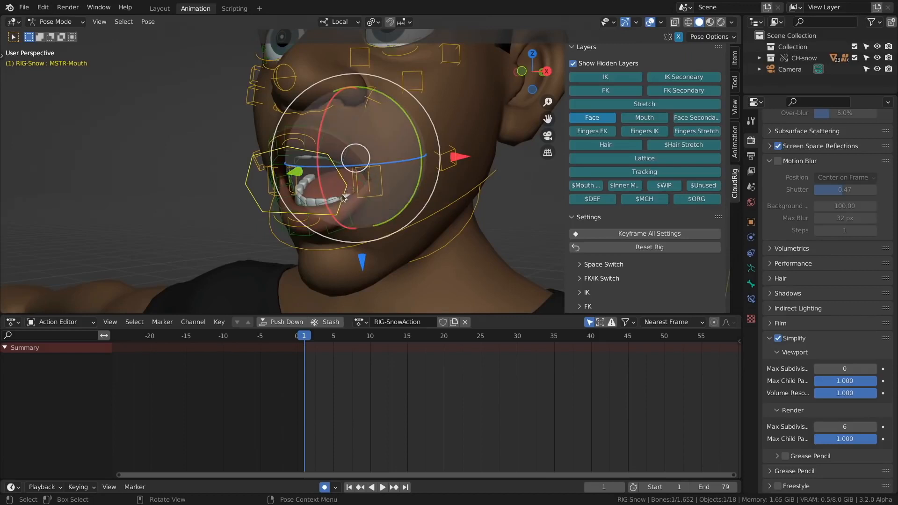
left_click_drag(343, 198, 367, 194)
right_click(367, 195)
Step: Select the parent switcher control at the character's left lip corner and slide it upward
middle_click_drag(398, 191, 422, 191)
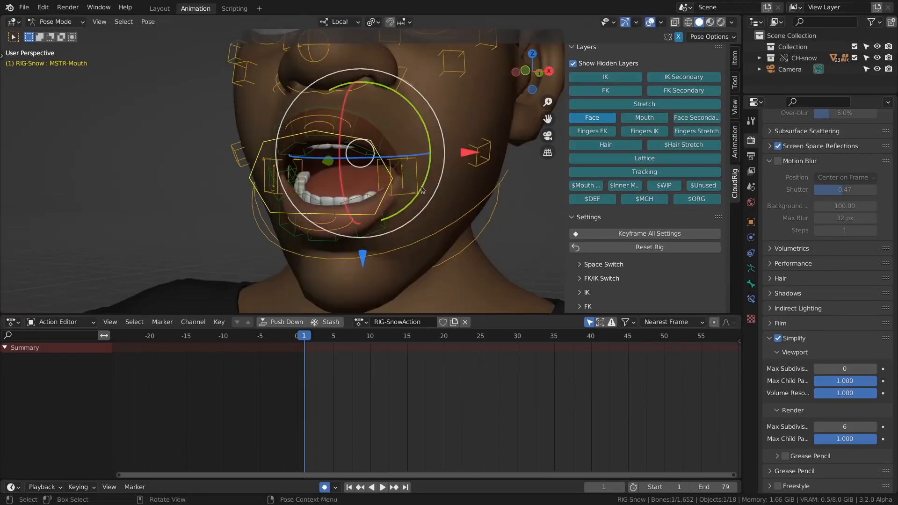
left_click(419, 161)
scroll(397, 166, "up", 5)
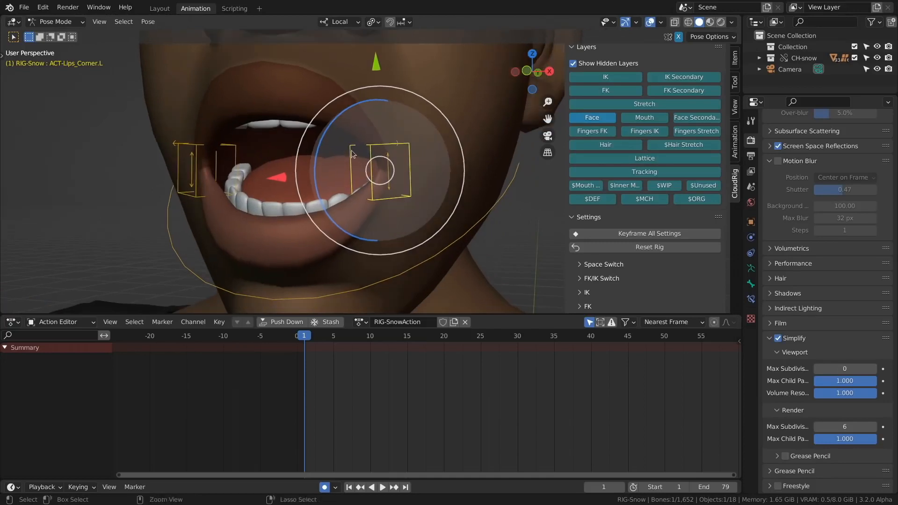
left_click(388, 170)
scroll(437, 226, "down", 3)
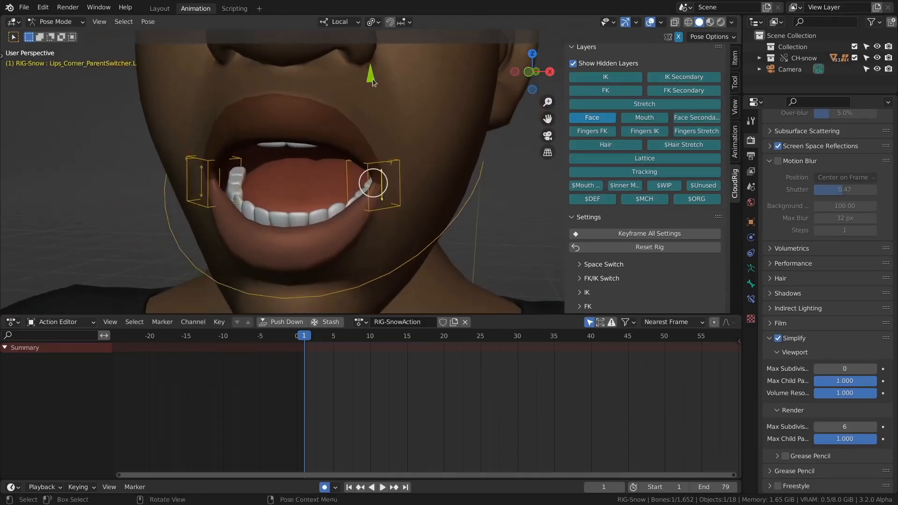
mouse_move(371, 80)
left_mouse_down()
mouse_move(371, 63)
mouse_move(371, 84)
mouse_move(369, 71)
left_mouse_up()
left_click_drag(370, 71, 370, 47)
Step: Rotate the jaw control to test how the lip corners follow it
left_click(416, 257)
middle_click_drag(335, 153, 320, 148)
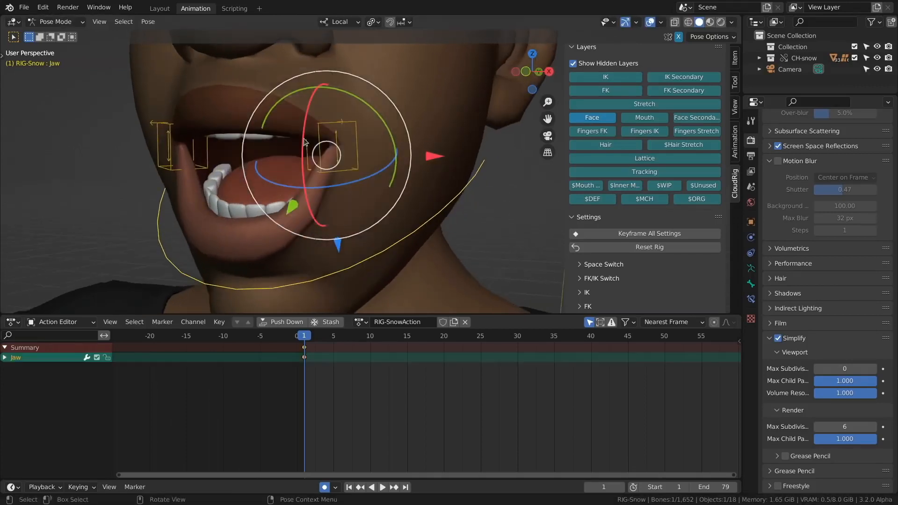
left_click_drag(304, 139, 335, 136)
Step: Slide the left lip corner's parent switcher downward and rotate the jaw control again
left_click(336, 137)
left_click_drag(327, 52, 327, 104)
left_click(356, 255)
left_click_drag(306, 135, 309, 164)
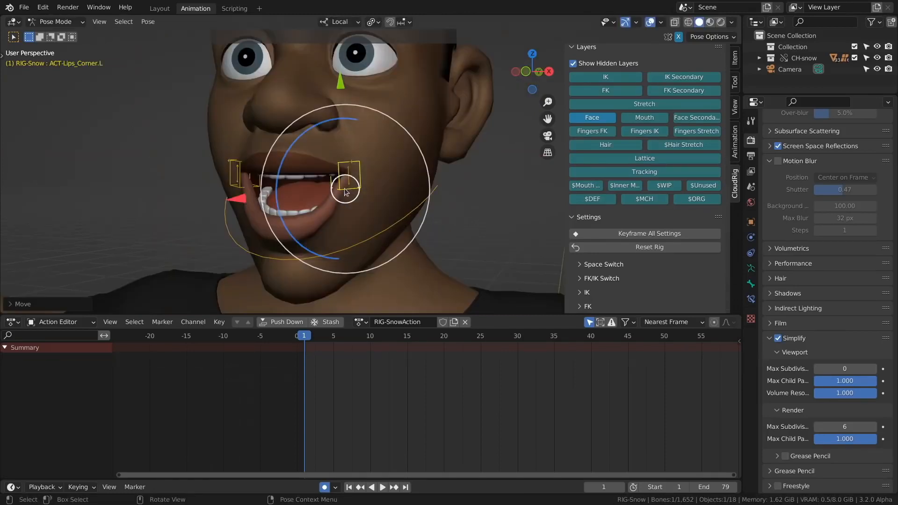
Step: Move the character's left lip corner control around to widen, narrow and lower the corners of the mouth
key("g")
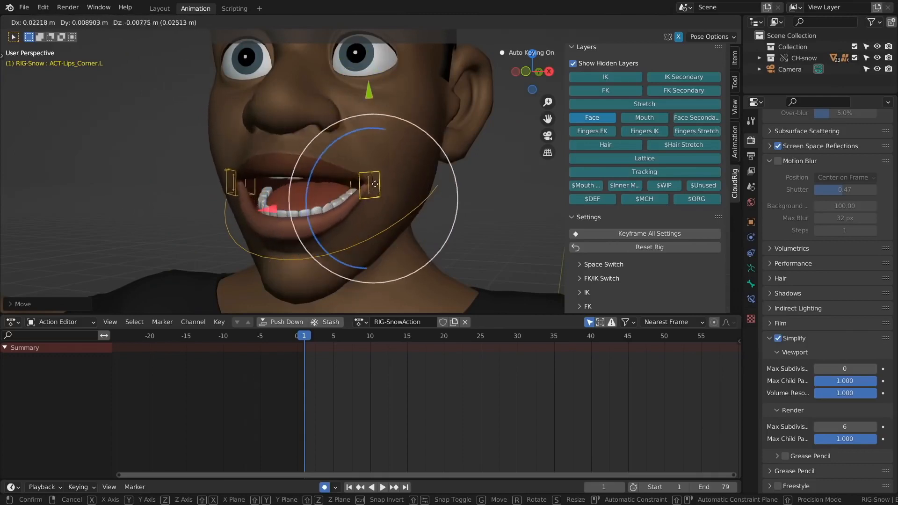
left_click(312, 181)
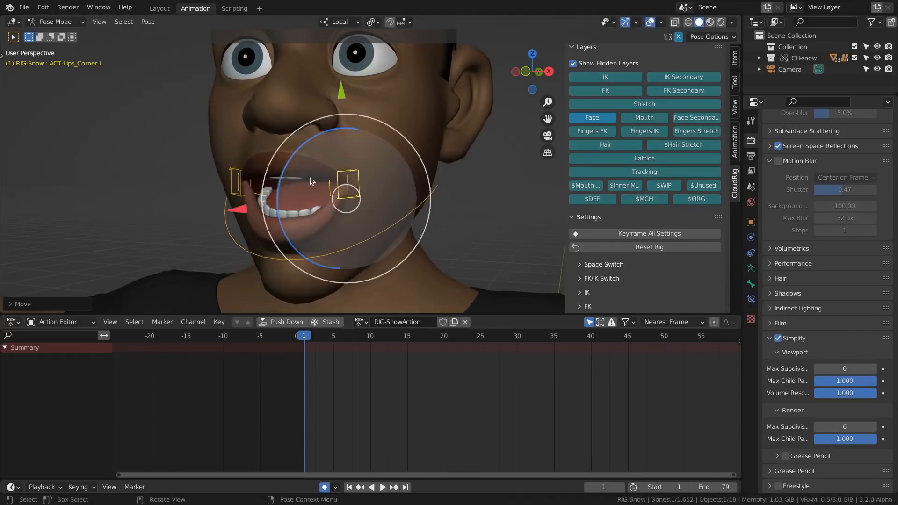
key("g")
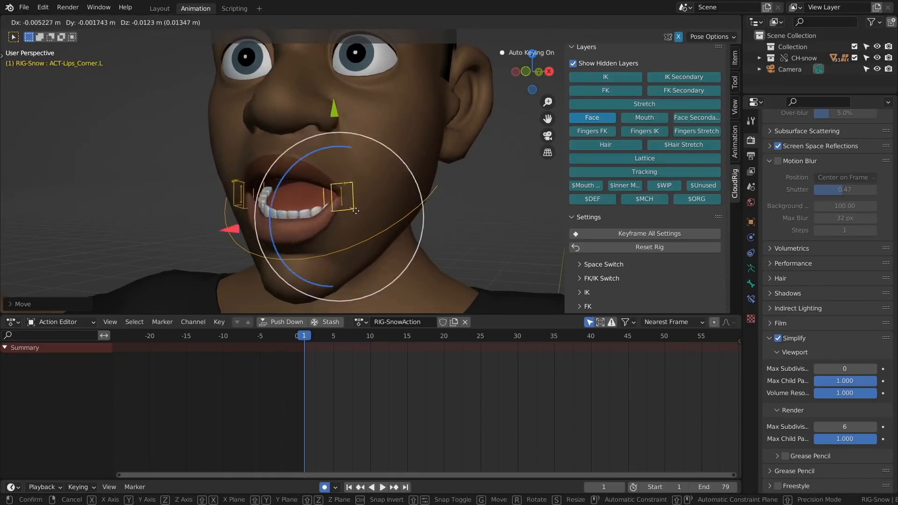
left_click(361, 161)
Step: Select the depth control of the left lip corner and move it along its Z axis
middle_click_drag(326, 162, 355, 166)
scroll(355, 167, "up", 4)
left_click(367, 179)
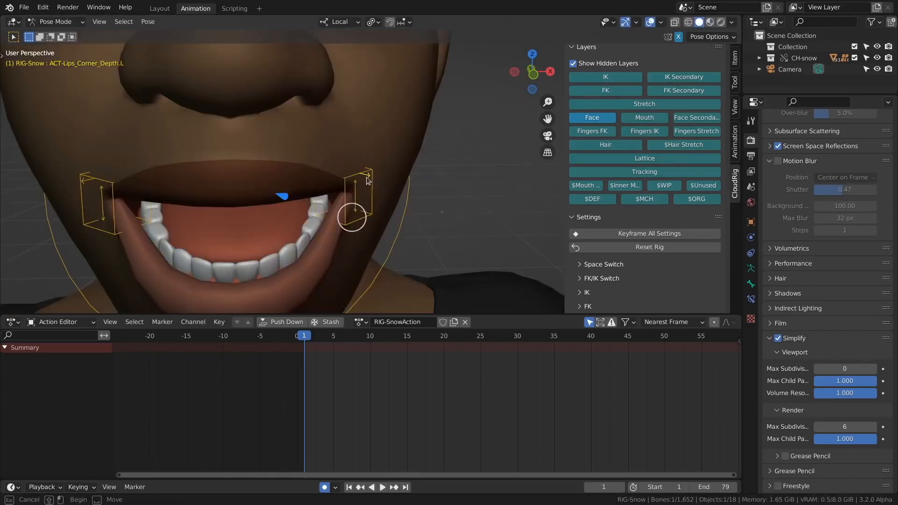
left_click_drag(366, 177, 368, 176)
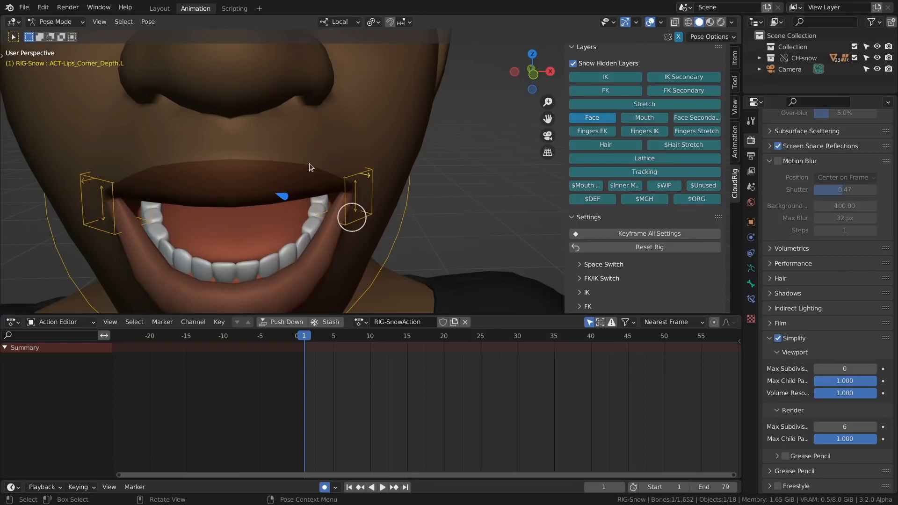
key("g")
key("z")
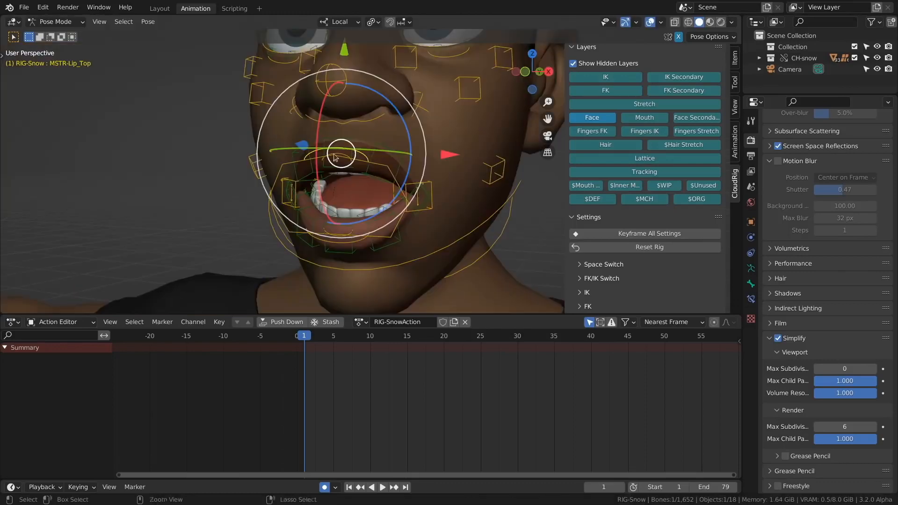
Step: Try moving the master upper-lip control down over the open mouth, and undo the move
middle_click_drag(334, 157, 342, 168)
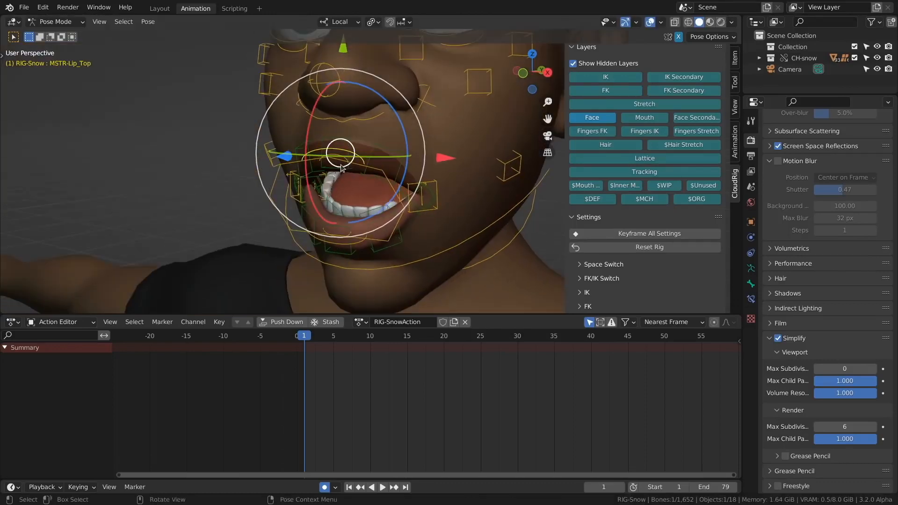
left_click_drag(342, 154, 341, 237)
key("ctrl+z")
Step: Select the center control of the upper lip and rotate it about its Z axis
scroll(327, 157, "up", 2)
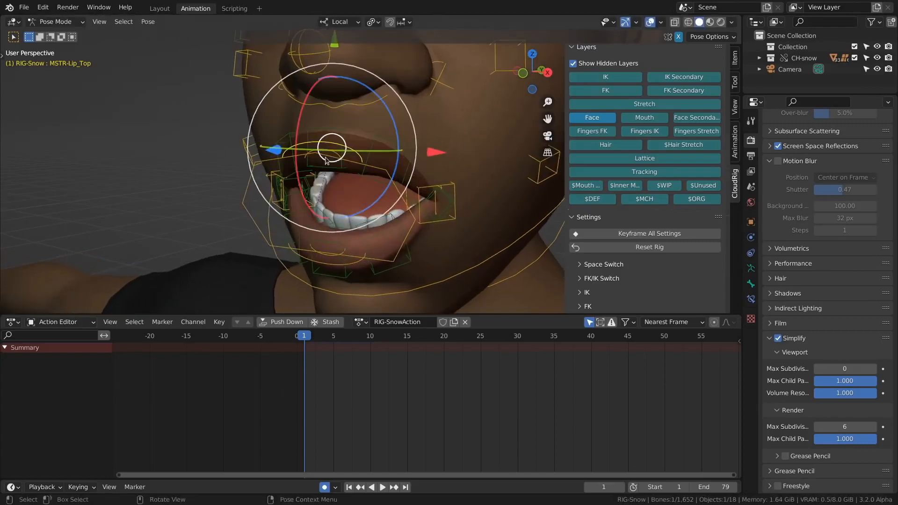
left_click(328, 141)
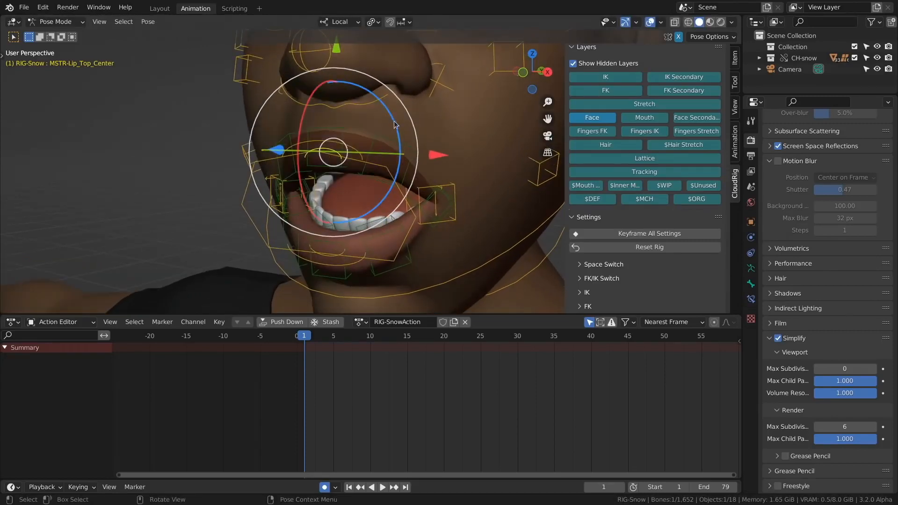
left_click_drag(393, 120, 375, 103)
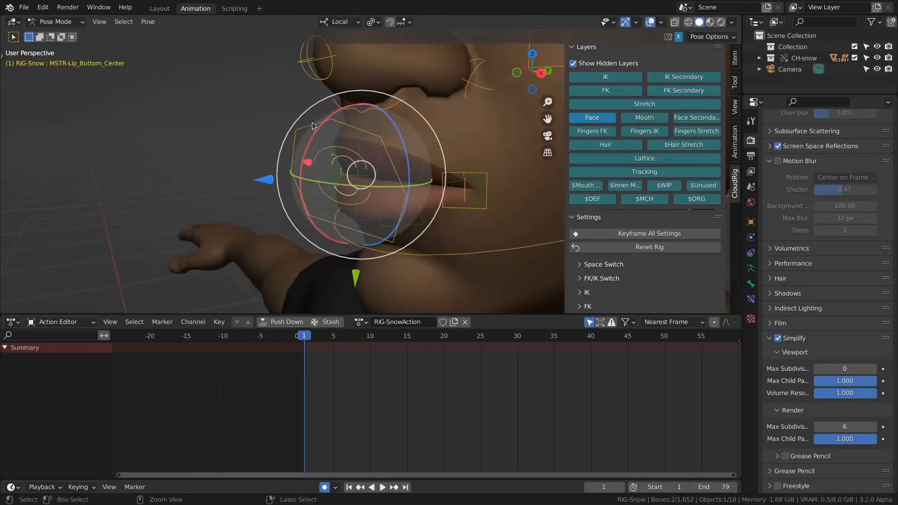
Step: Adjust the center control of the lower lip, and move the jaw squash control below the chin
left_click_drag(318, 126, 318, 145)
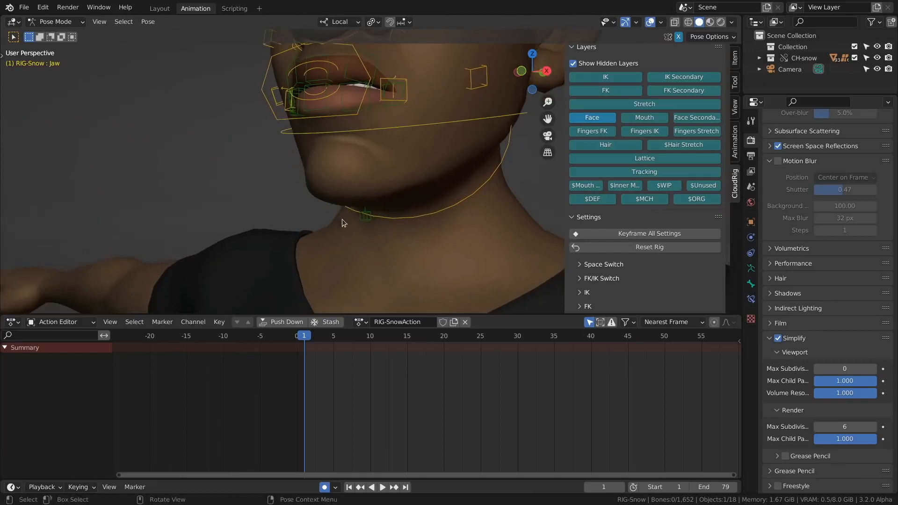
left_click(365, 217)
scroll(366, 215, "down", 2)
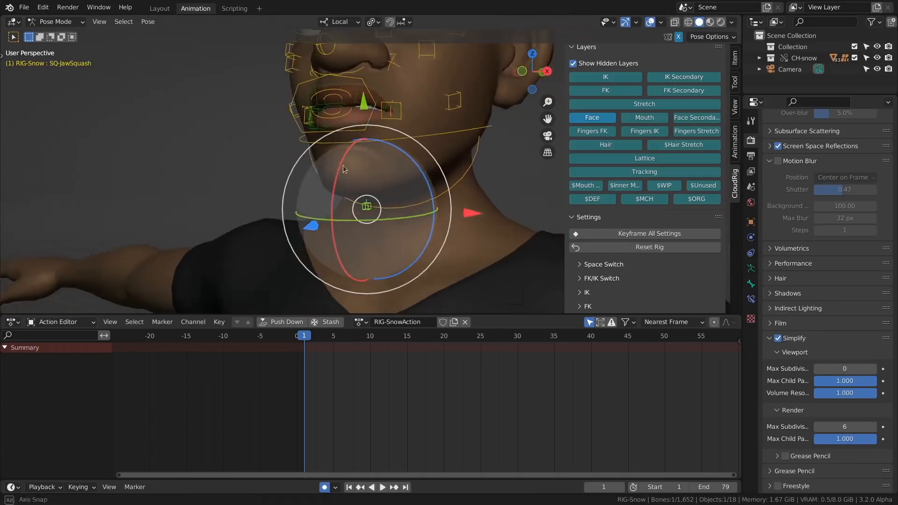
middle_click_drag(320, 186, 355, 213)
scroll(346, 199, "down", 2)
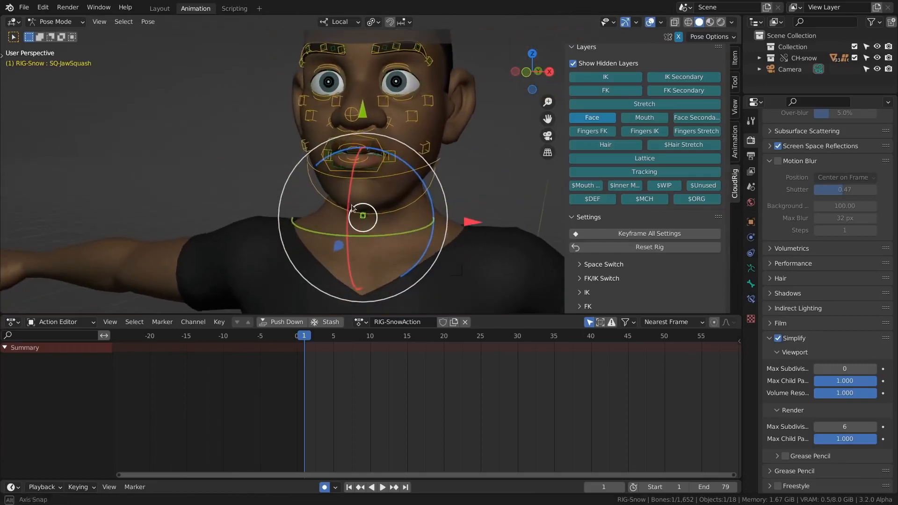
key("g")
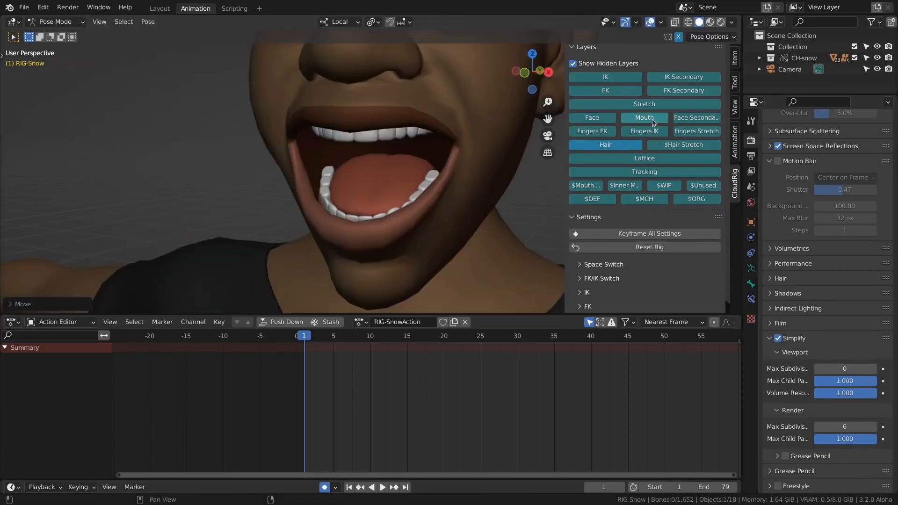
Step: Show the Mouth layer's controls, and try the tongue controls and the red control beside the lower teeth
middle_click_drag(405, 111, 372, 158)
left_click(368, 166)
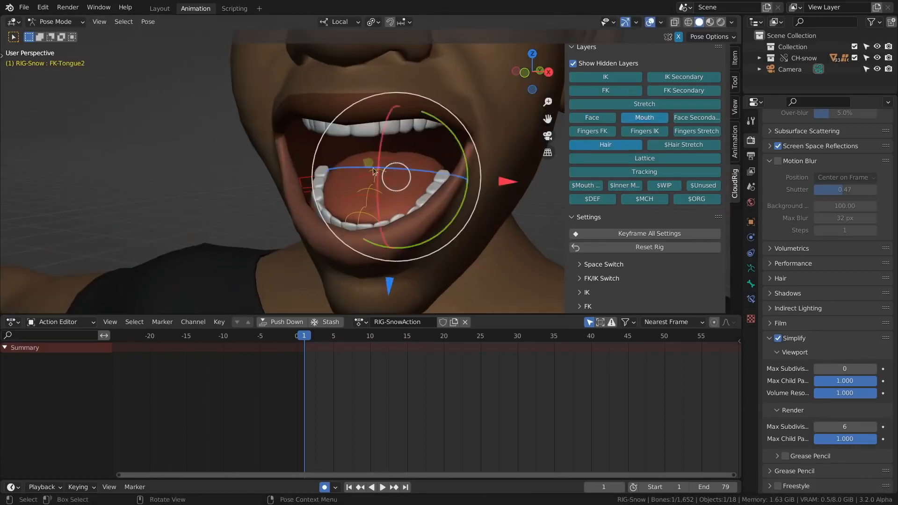
left_click(353, 203, "shift")
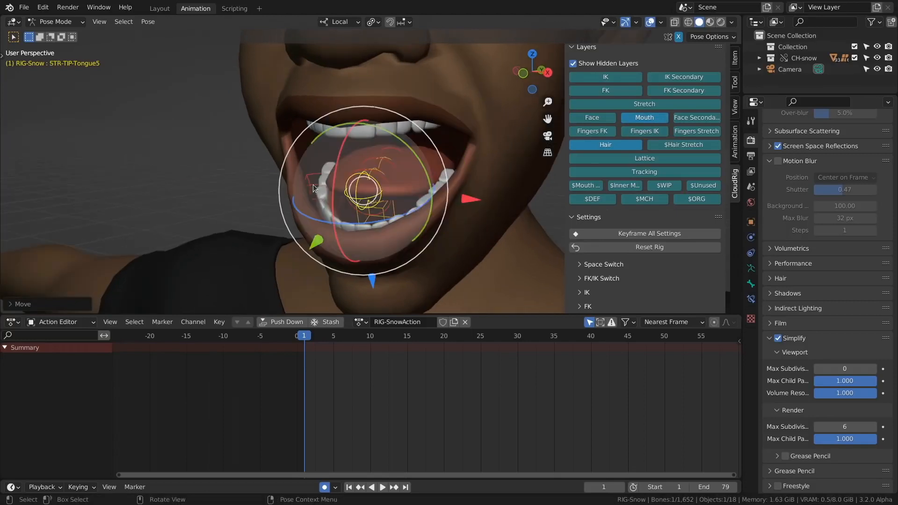
left_click(297, 188)
middle_click_drag(297, 188, 322, 184)
key("g")
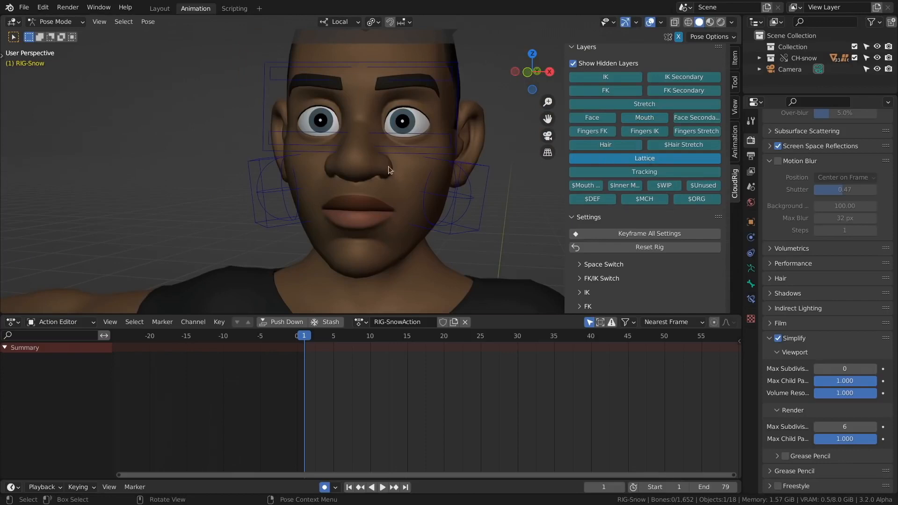
Step: Try moving the face mask lattice's top control across the forehead, and undo the move
middle_click_drag(388, 169, 492, 201)
middle_click_drag(410, 77, 414, 103)
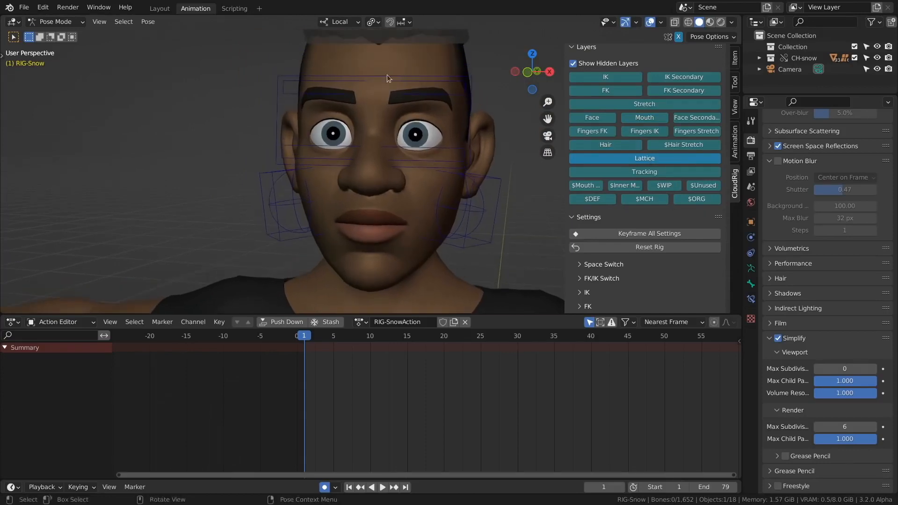
left_click(380, 91)
key("g")
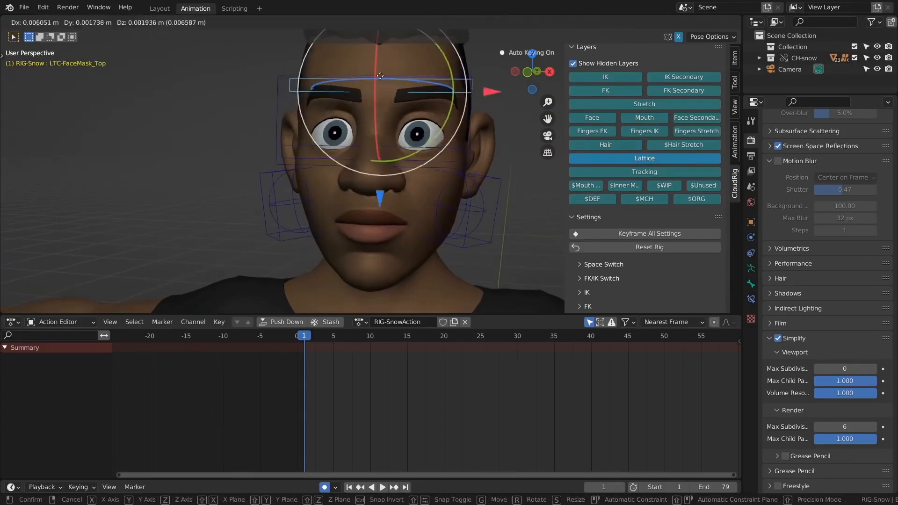
left_click_drag(381, 76, 371, 67)
key("ctrl+z")
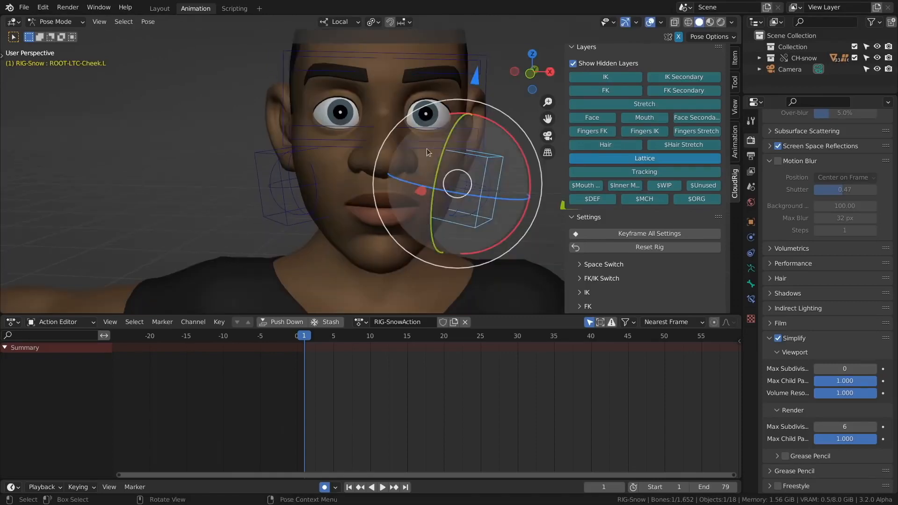
Step: Try enlarging the left cheek's lattice box and moving its inner control outward, undo the changes, and try moving the cheek control again
key("s")
left_click(446, 189)
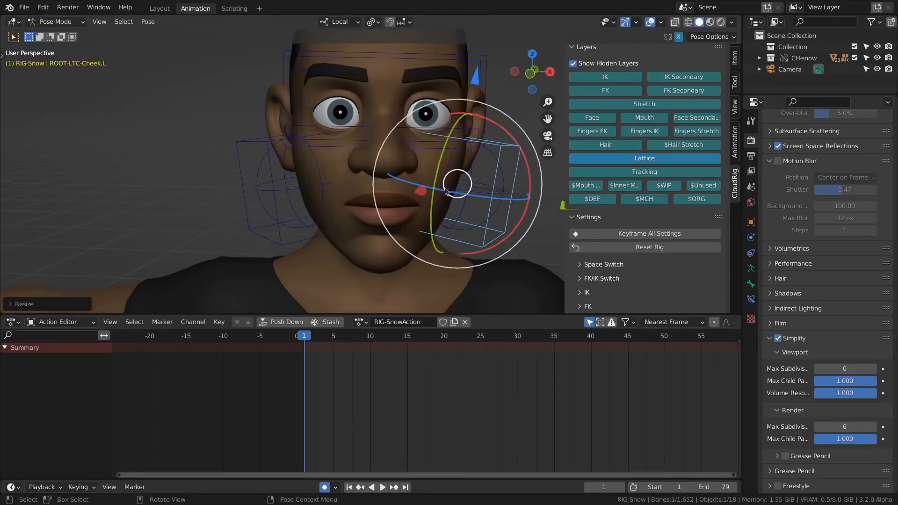
left_click(445, 189)
key("g")
left_click(490, 261)
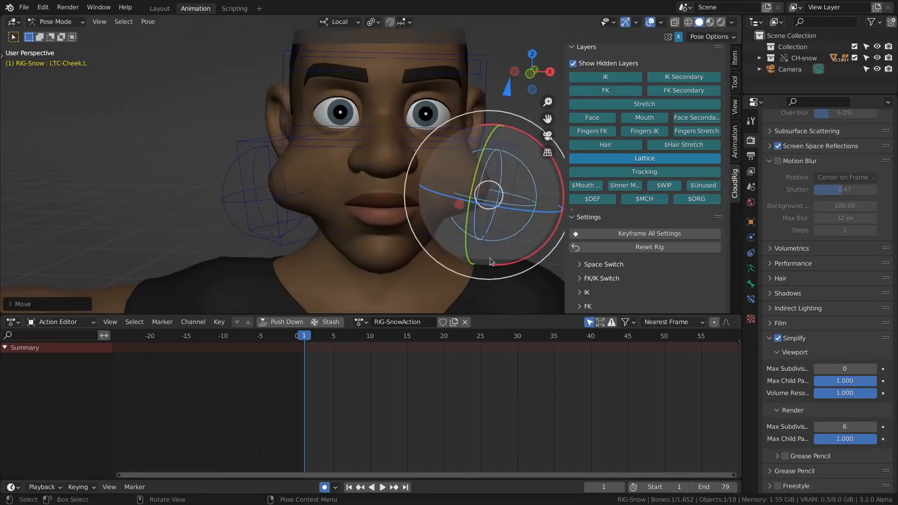
key("ctrl+z")
key("ctrl+z")
middle_click_drag(490, 192, 456, 181)
key("g")
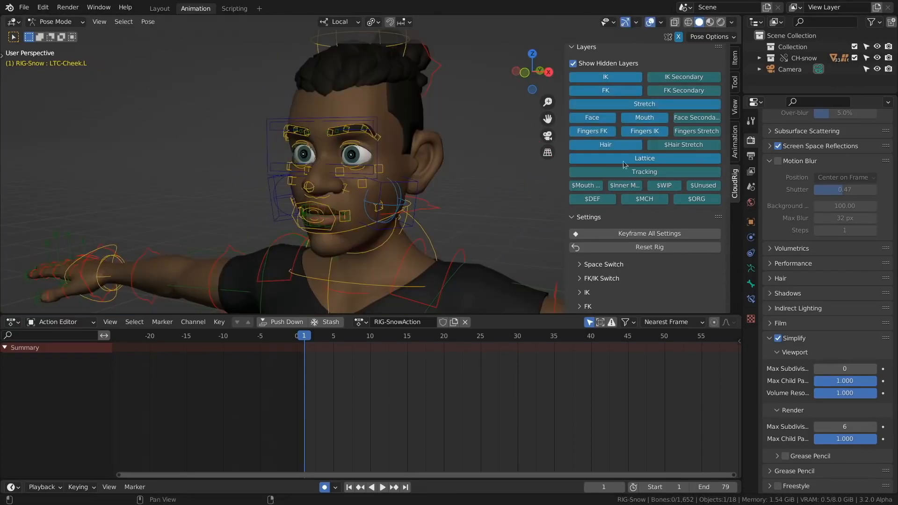
Step: In the Snow pose library, try blending in the Snow_eyemask_cocky expression and the open-frown mouth pose
left_click(735, 147)
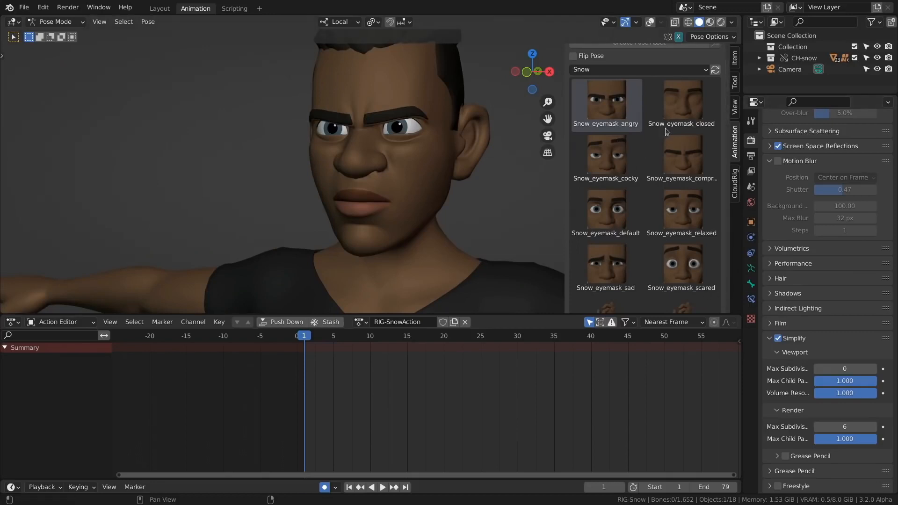
mouse_move(612, 166)
left_mouse_down()
mouse_move(738, 167)
mouse_move(625, 163)
left_mouse_up()
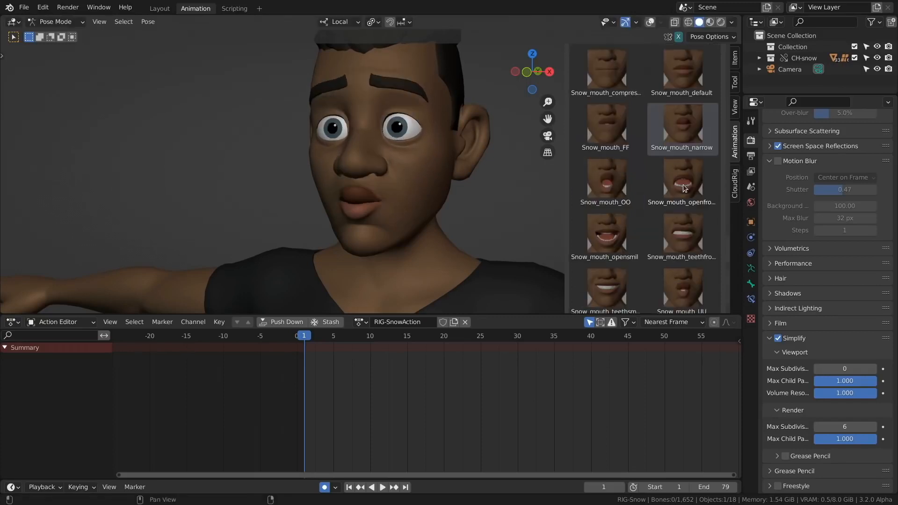
mouse_move(683, 184)
left_mouse_down()
mouse_move(791, 196)
mouse_move(618, 186)
mouse_move(697, 185)
left_mouse_up()
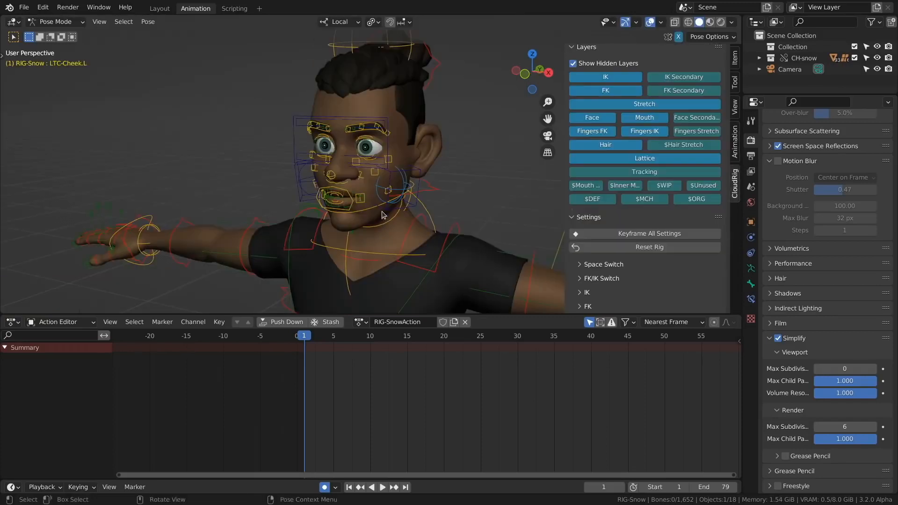
middle_click_drag(406, 191, 395, 145, "ctrl")
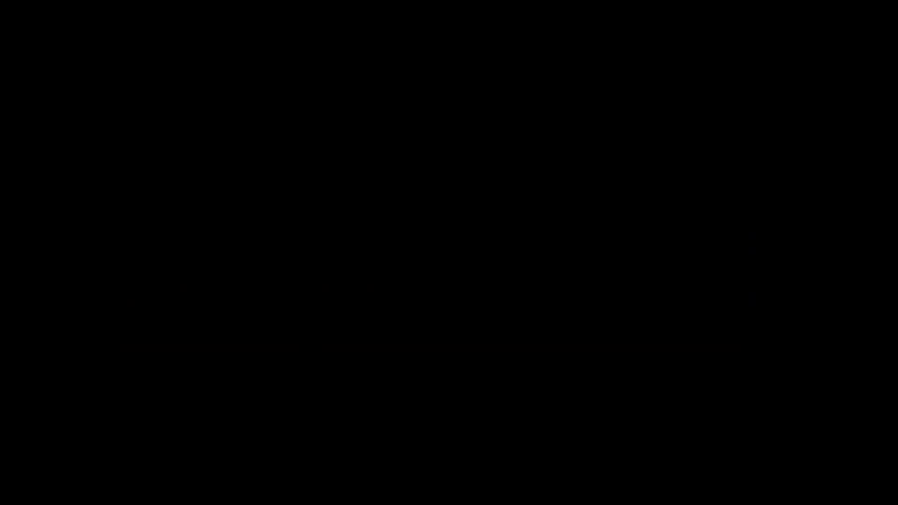